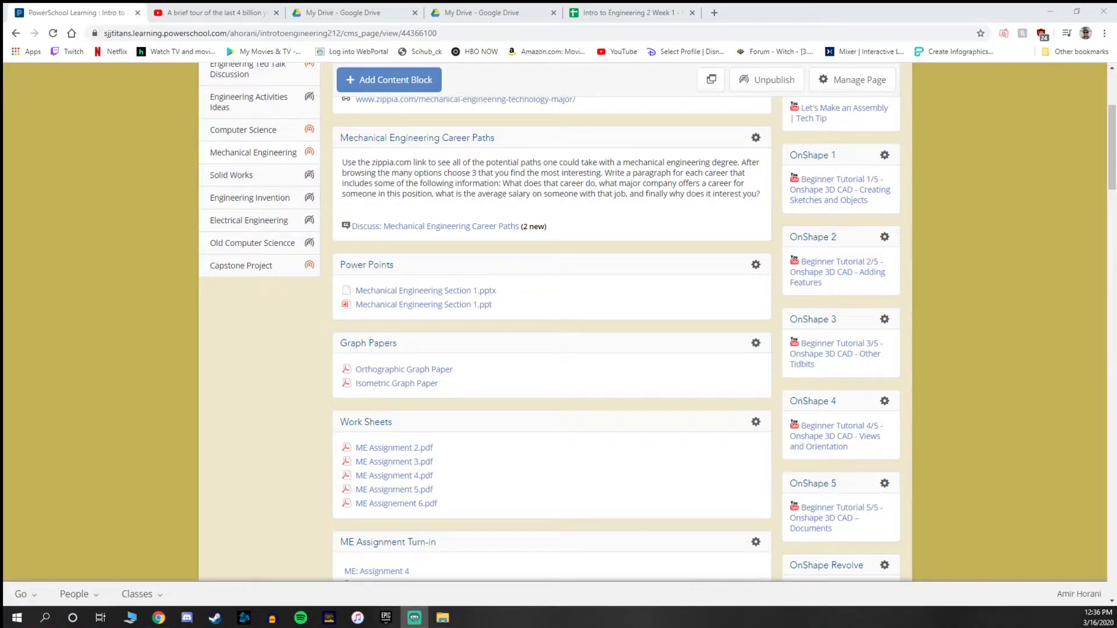
View the Intro to Engineering 2 Week 1 plan and scroll right through its 3/18–3/20 lessons.
scroll(721, 424, "up", 4)
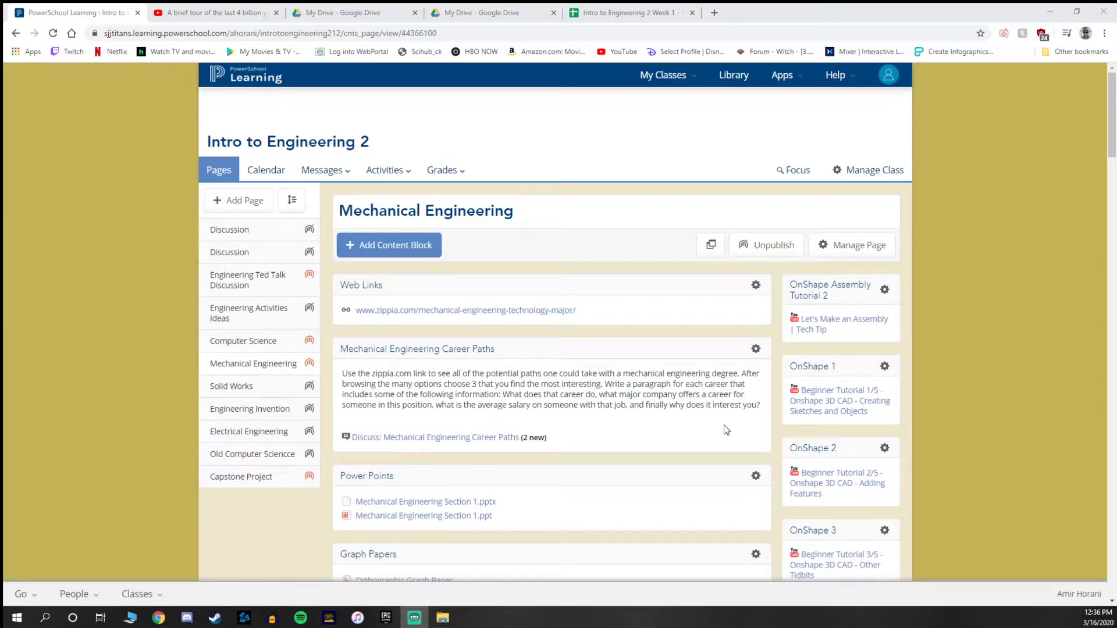
left_click(651, 19)
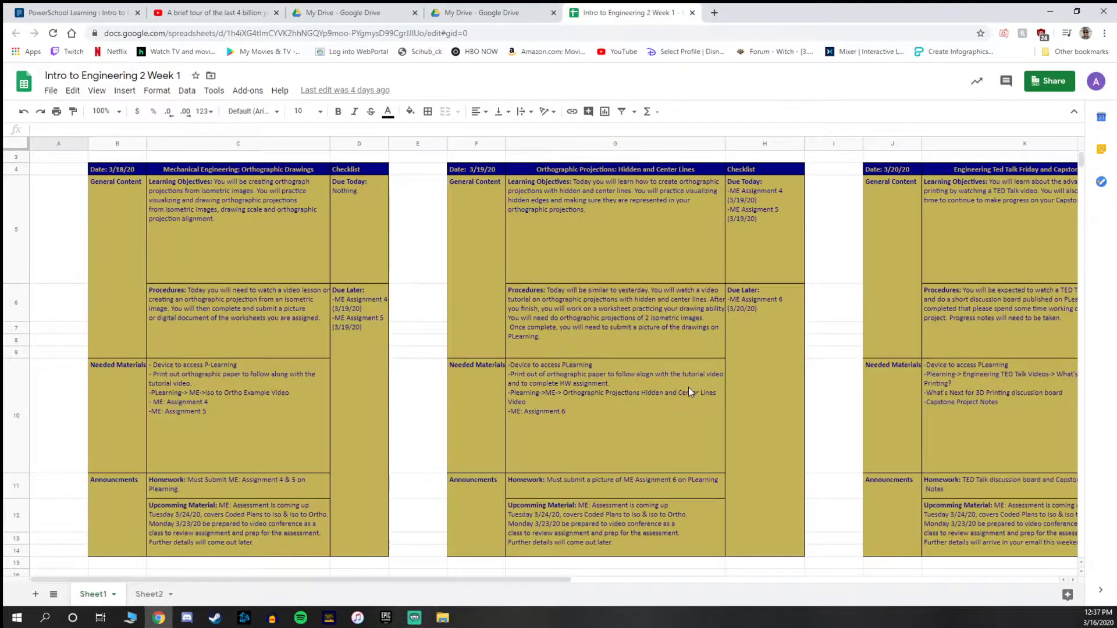
left_click_drag(542, 578, 564, 575)
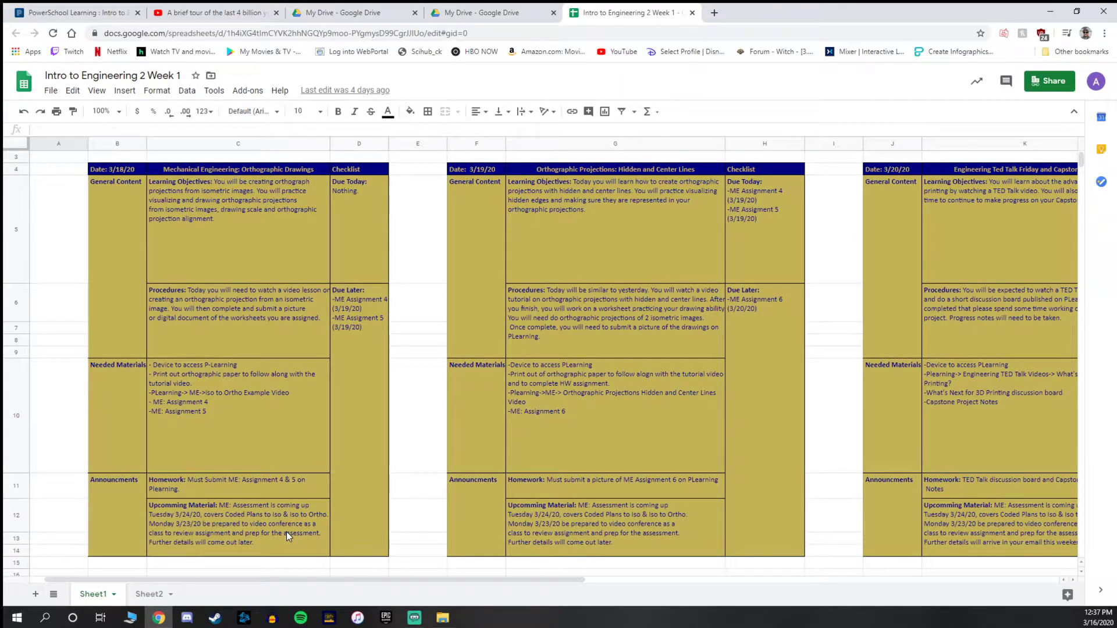
Open the class roster via Manage Class > Edit Roster and start an Email Roster message, choosing no recipients.
left_click(90, 15)
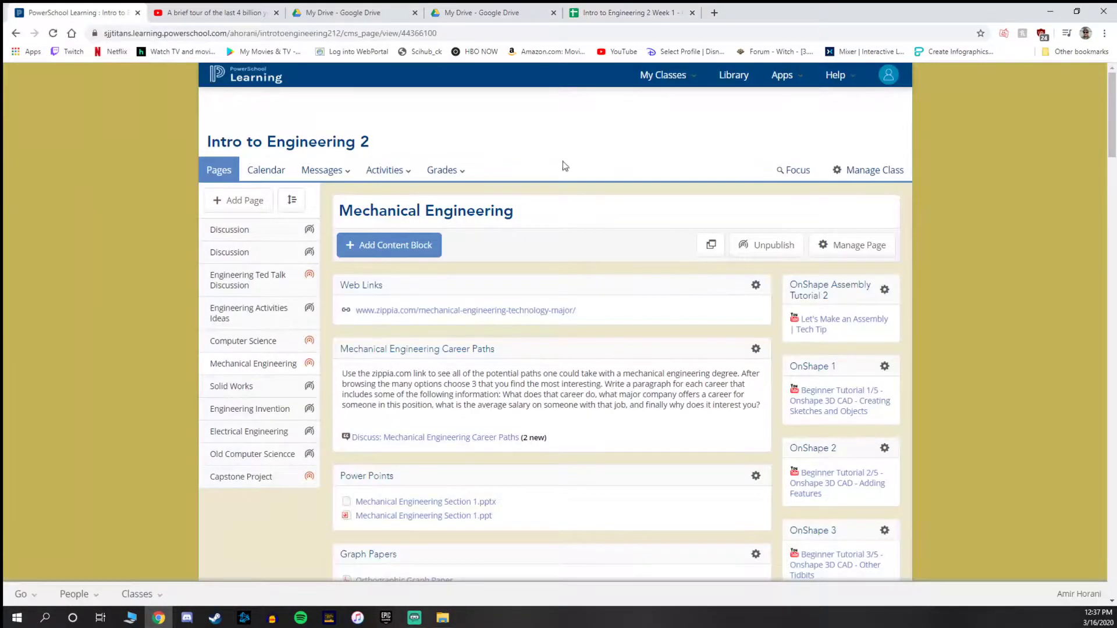
left_click(878, 177)
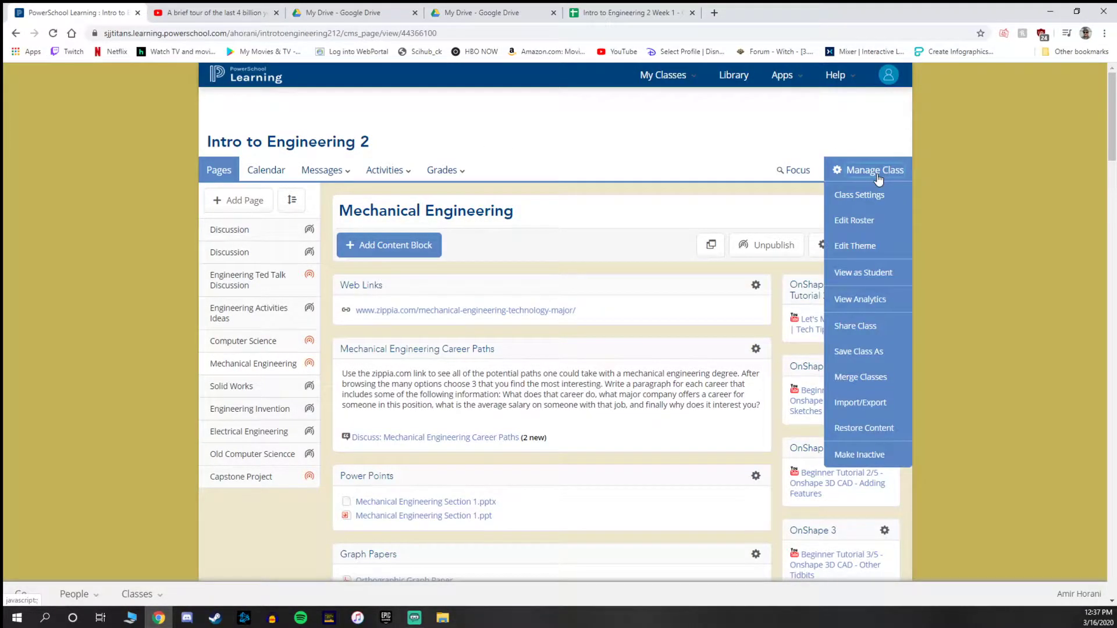
left_click(875, 220)
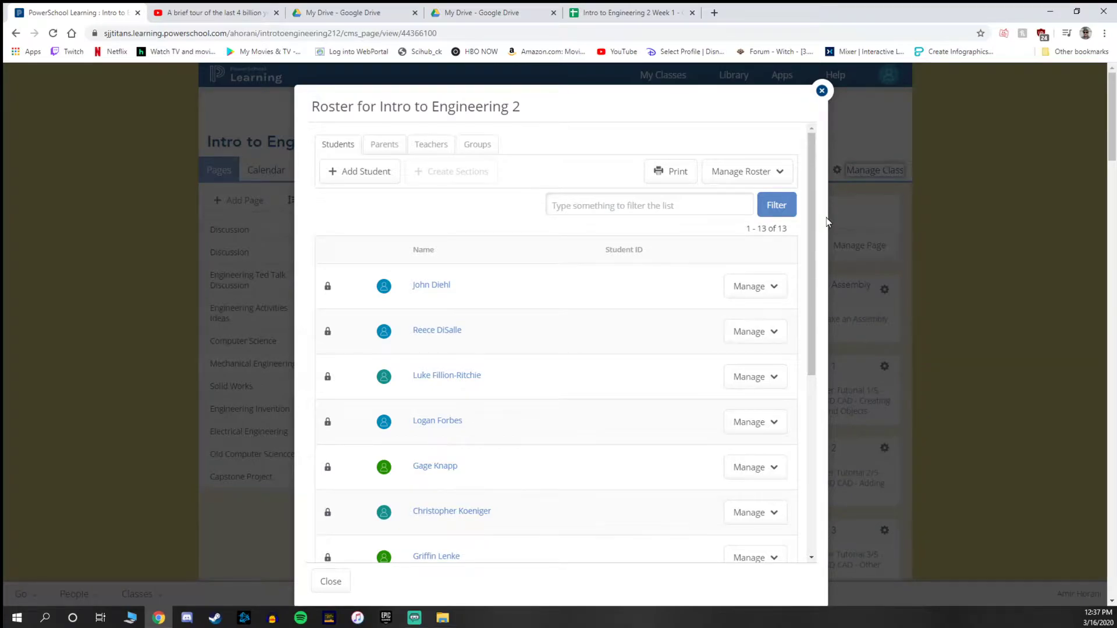
left_click(740, 182)
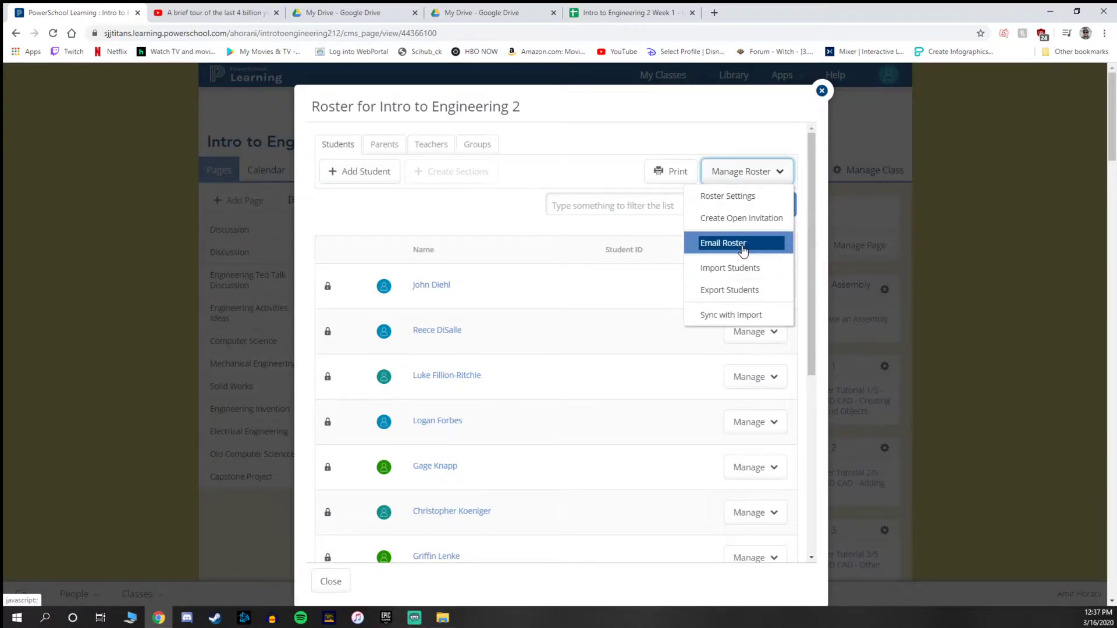
left_click(743, 244)
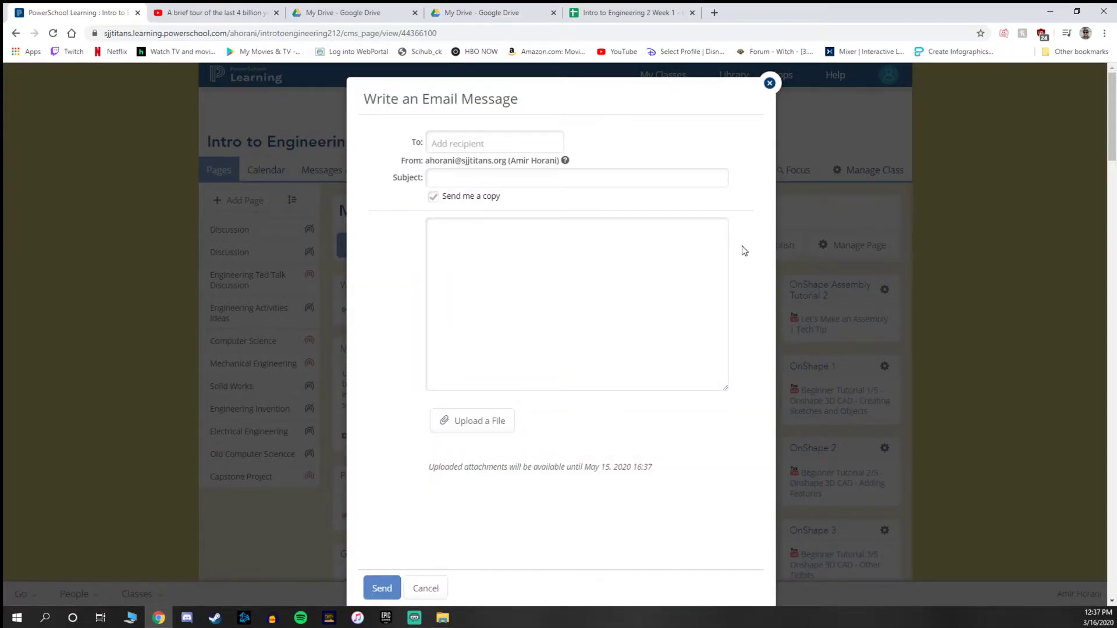
left_click(508, 147)
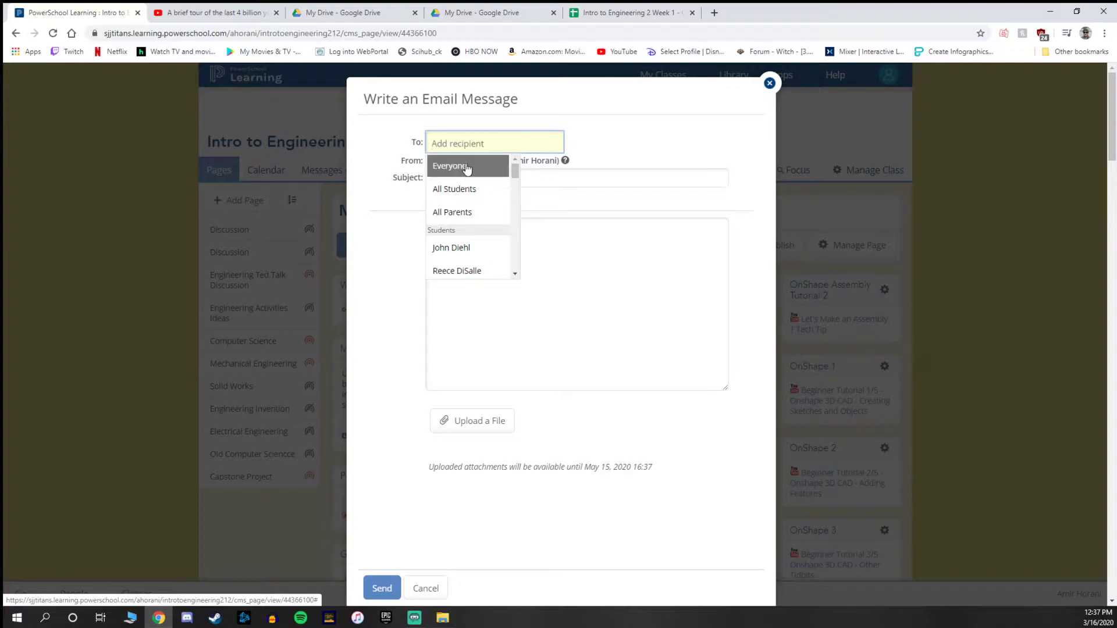
left_click(646, 147)
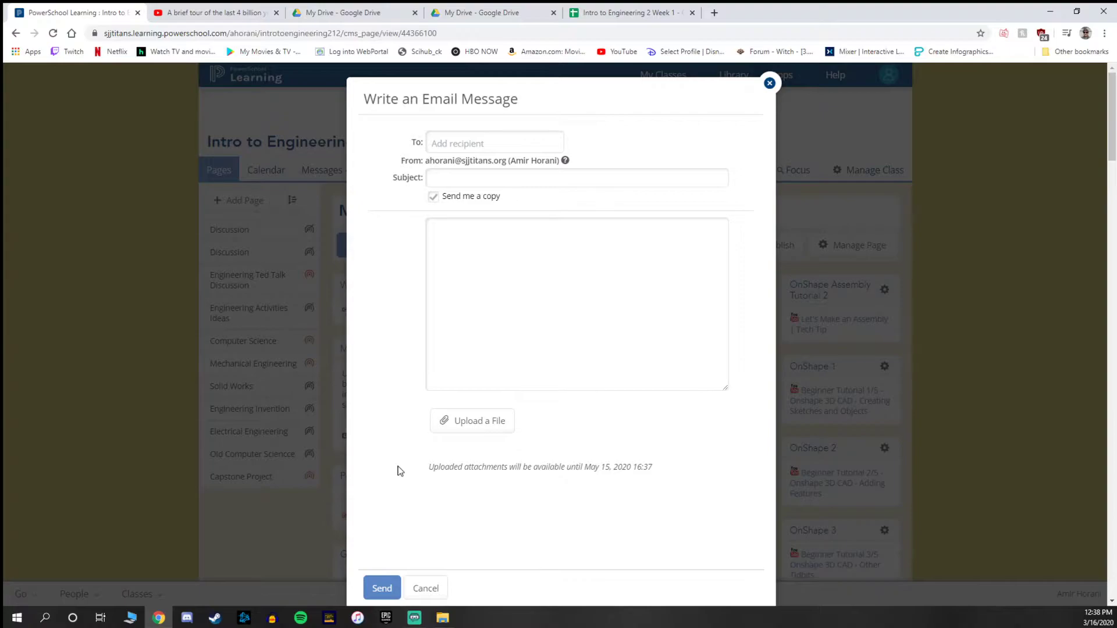
Glance at the Week 1 spreadsheet, then close the unsent Write an Email Message form.
left_click(594, 12)
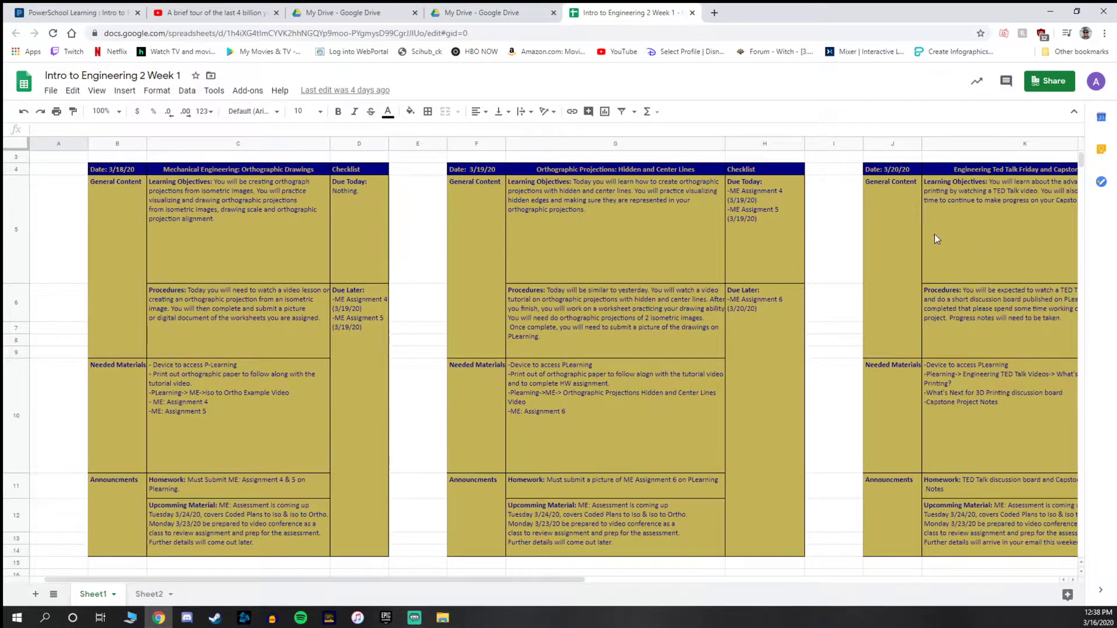
left_click(87, 12)
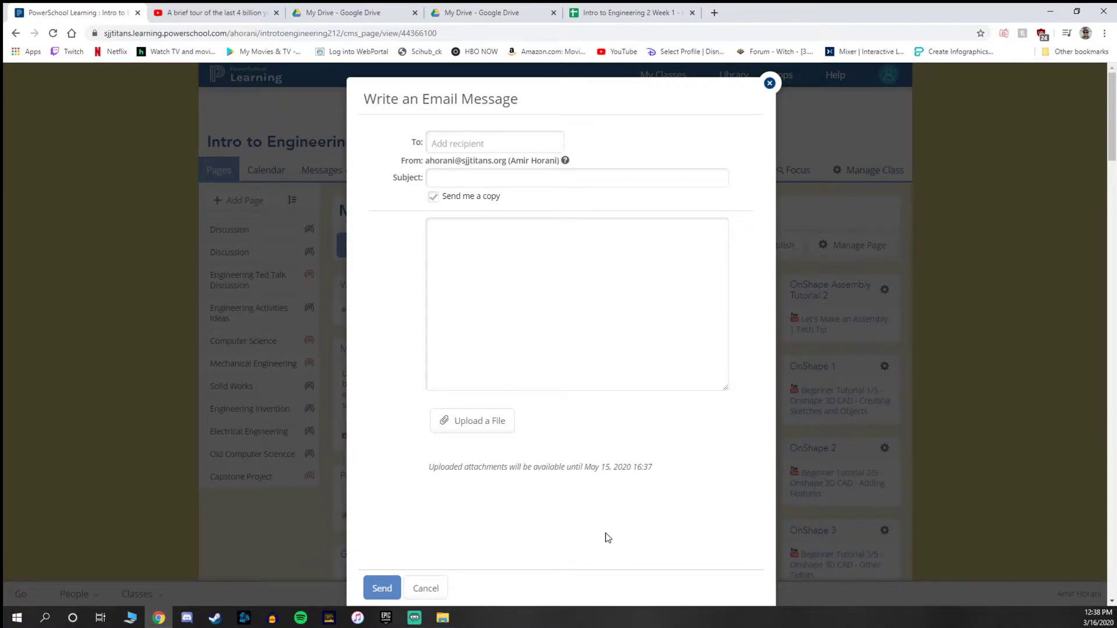
left_click(769, 84)
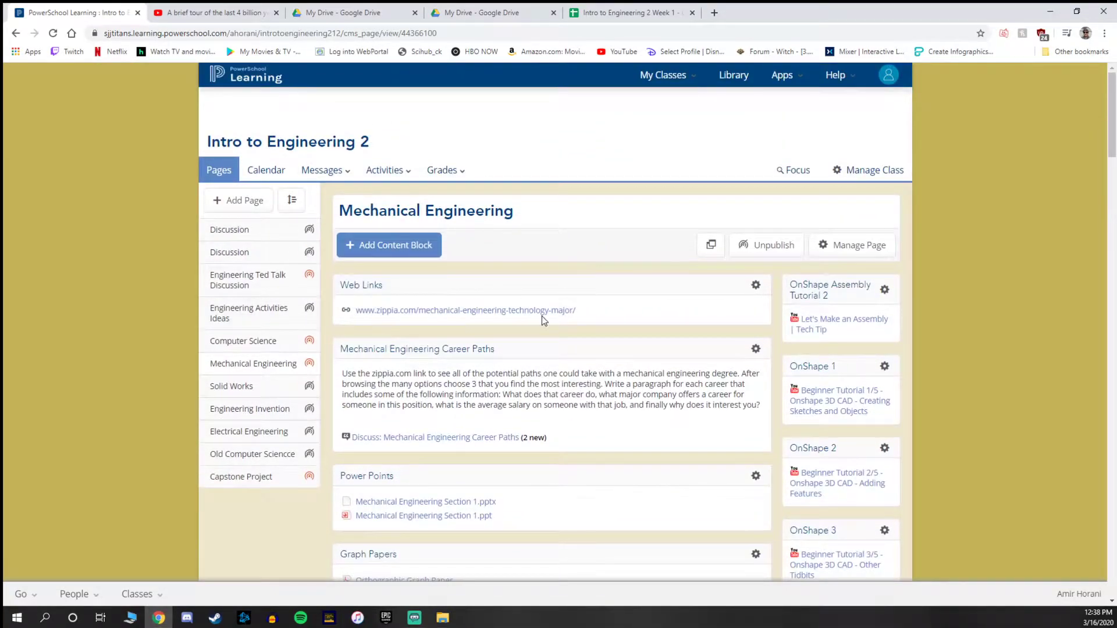
scroll(580, 369, "down", 3)
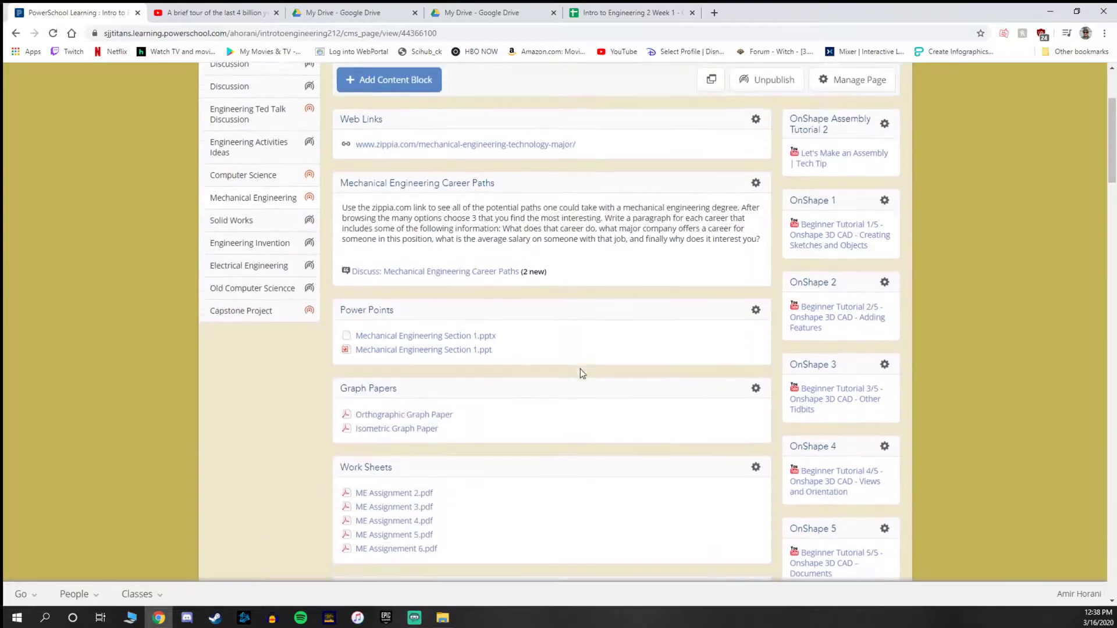
scroll(581, 369, "down", 20)
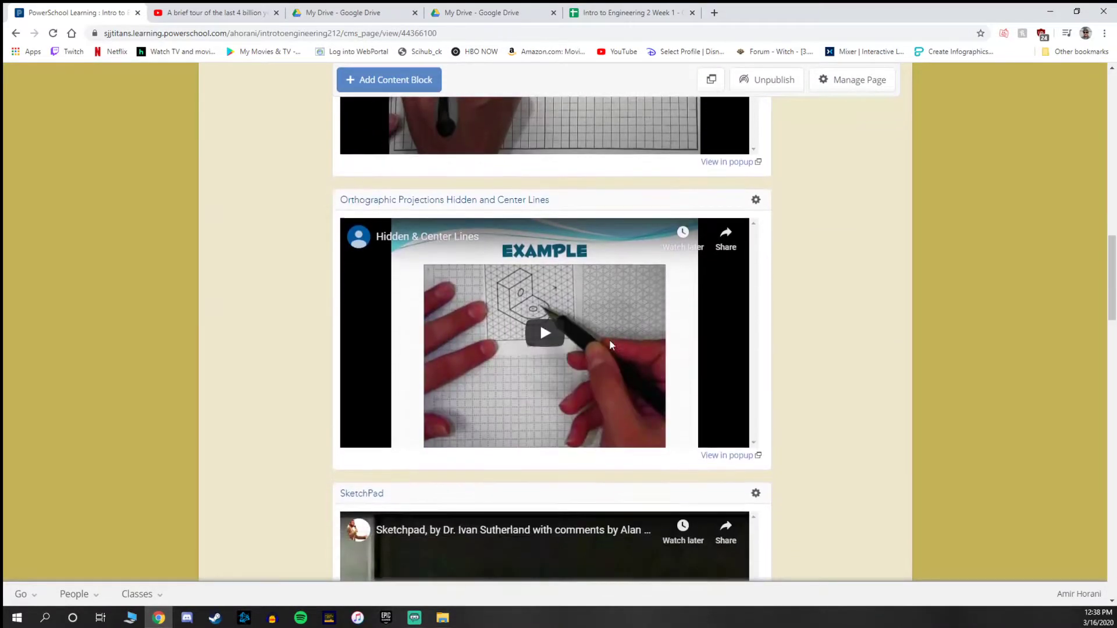
scroll(610, 344, "down", 8)
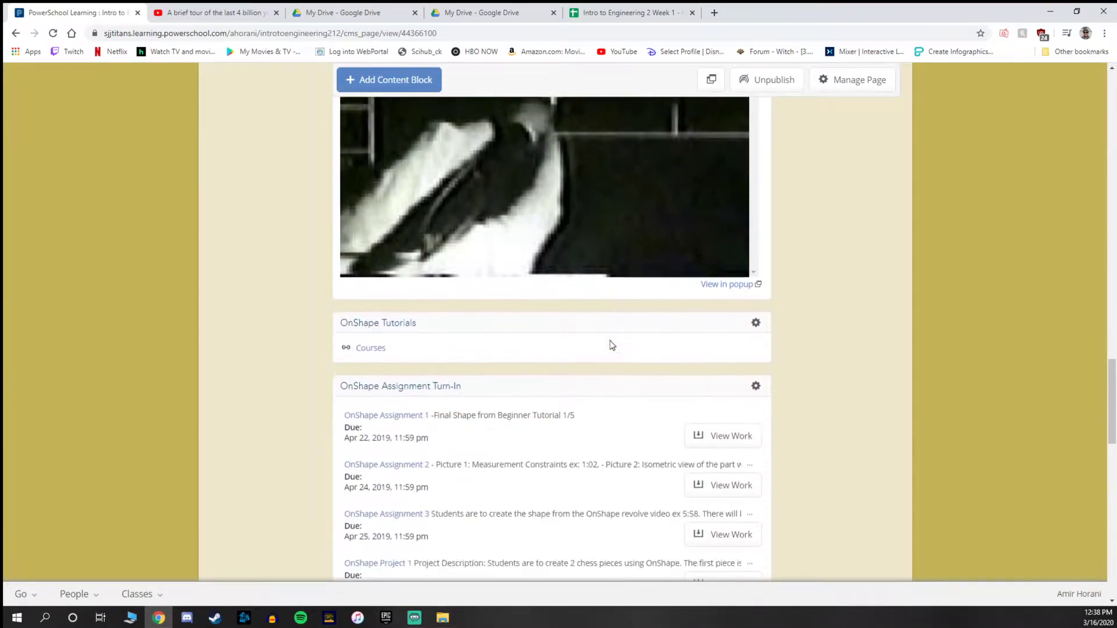
scroll(609, 344, "down", 15)
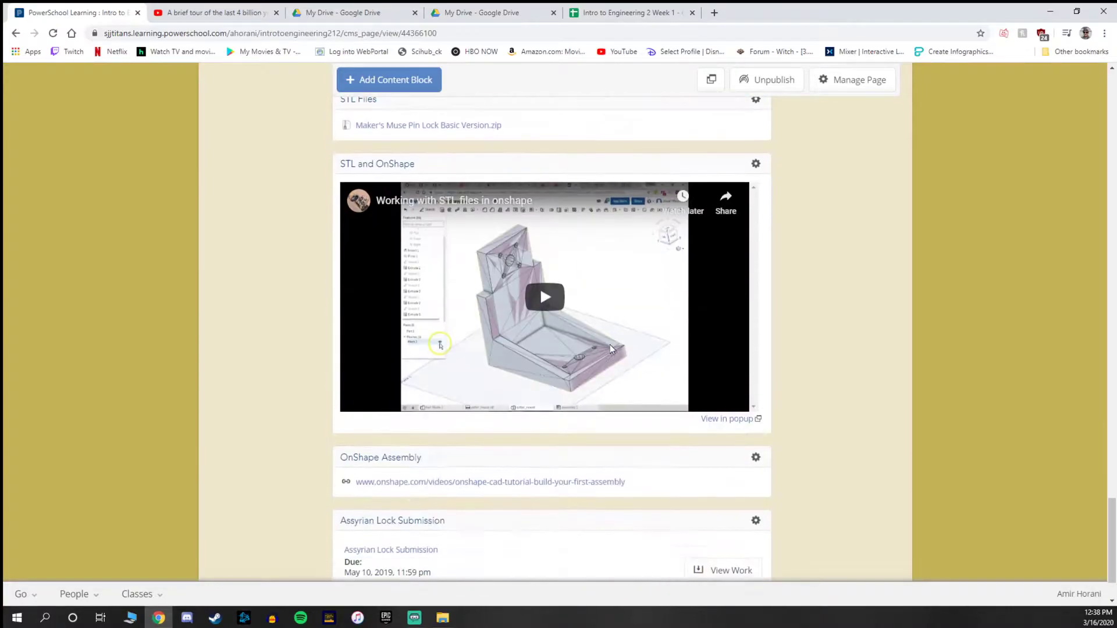
scroll(609, 344, "down", 2)
scroll(610, 344, "up", 15)
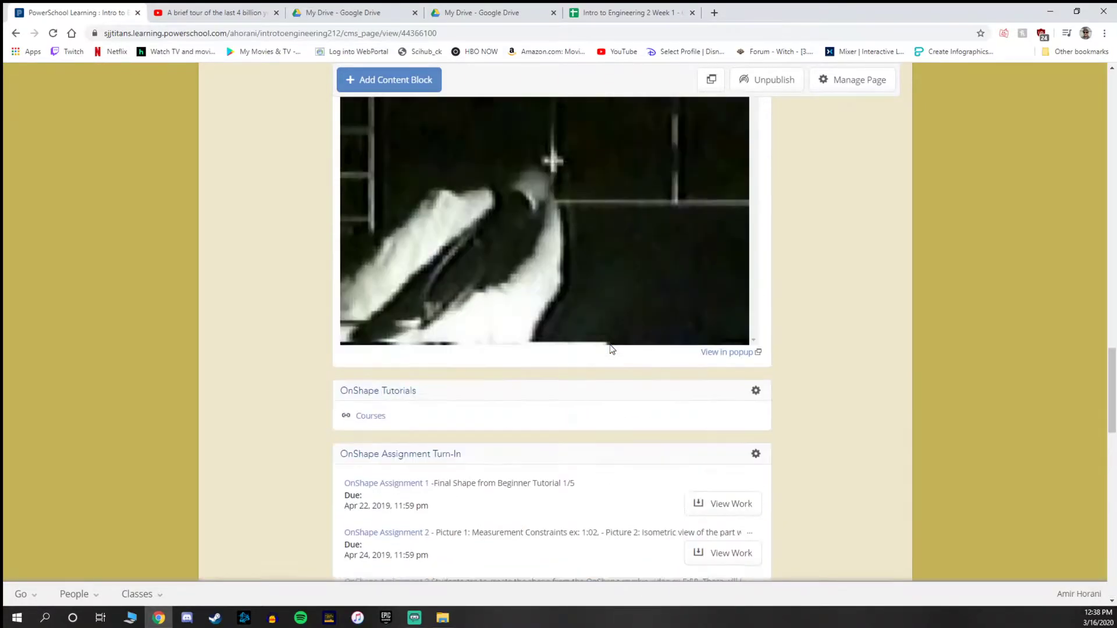
scroll(609, 349, "up", 20)
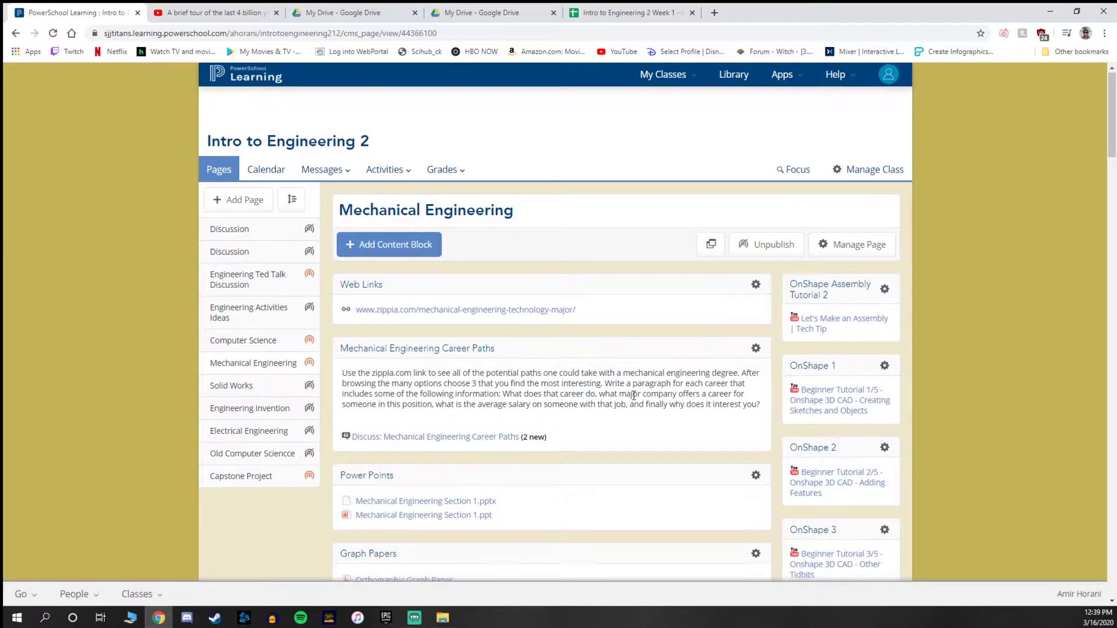
scroll(639, 407, "down", 1)
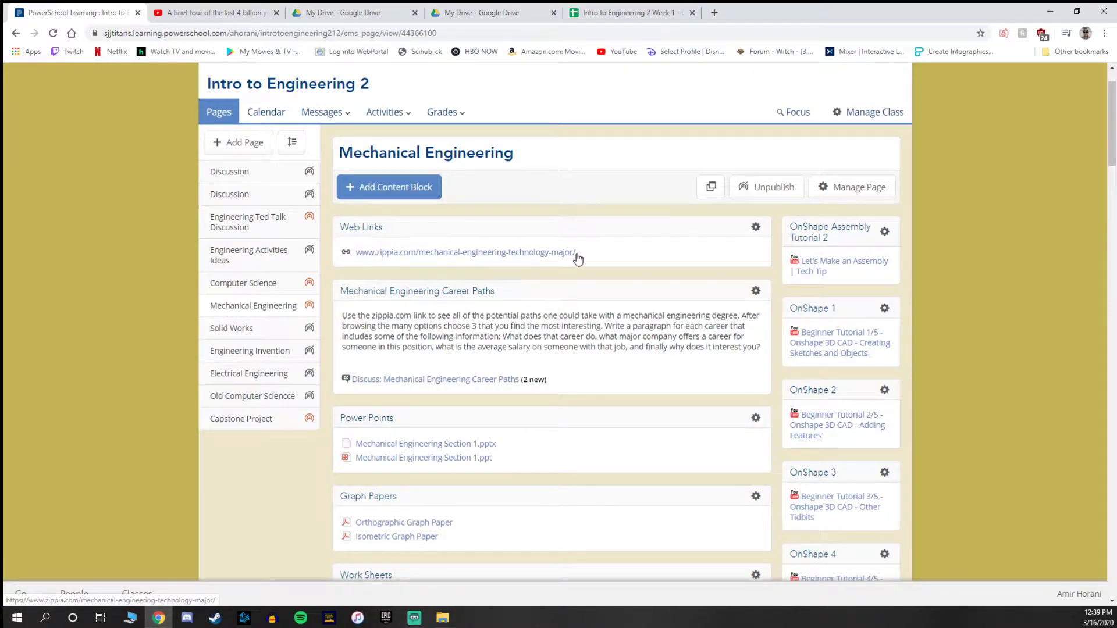
scroll(567, 325, "down", 4)
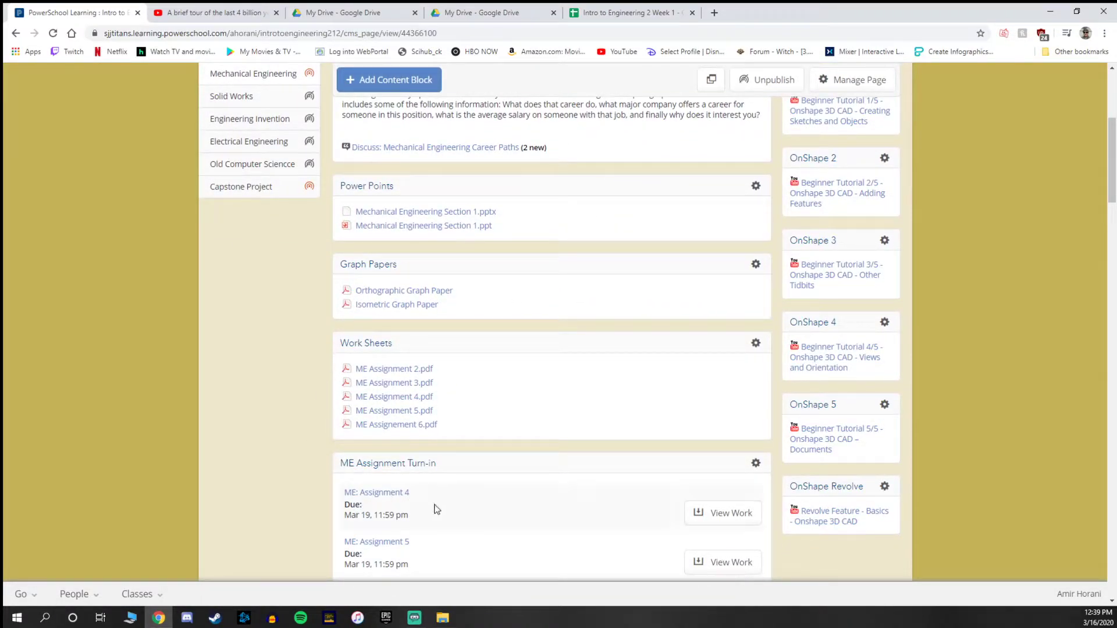
scroll(454, 461, "up", 5)
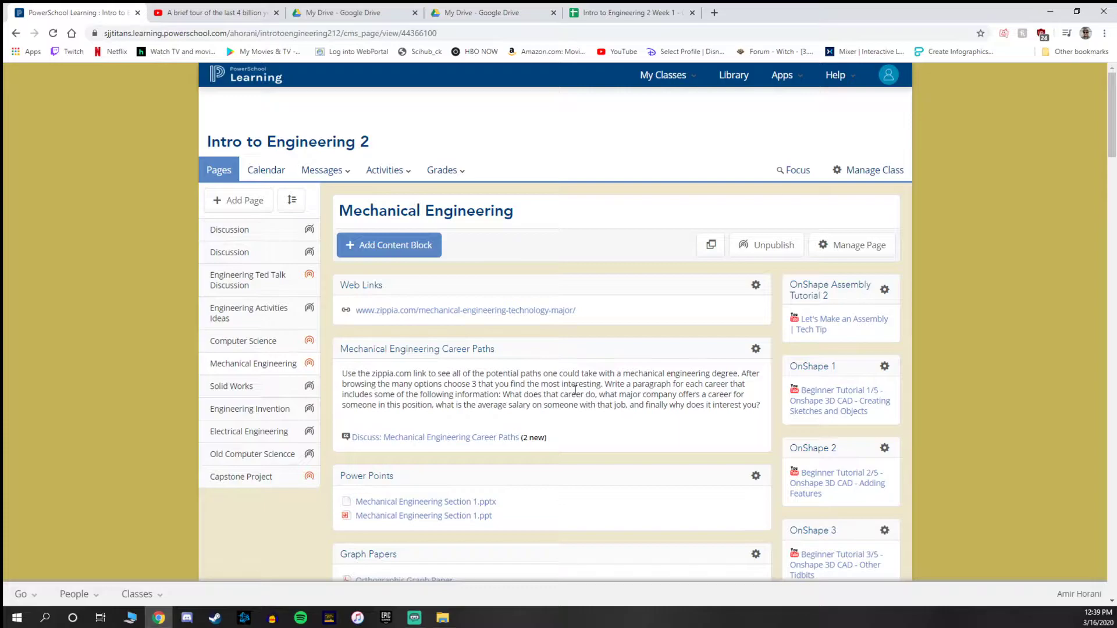
scroll(582, 387, "down", 2)
left_click(409, 134)
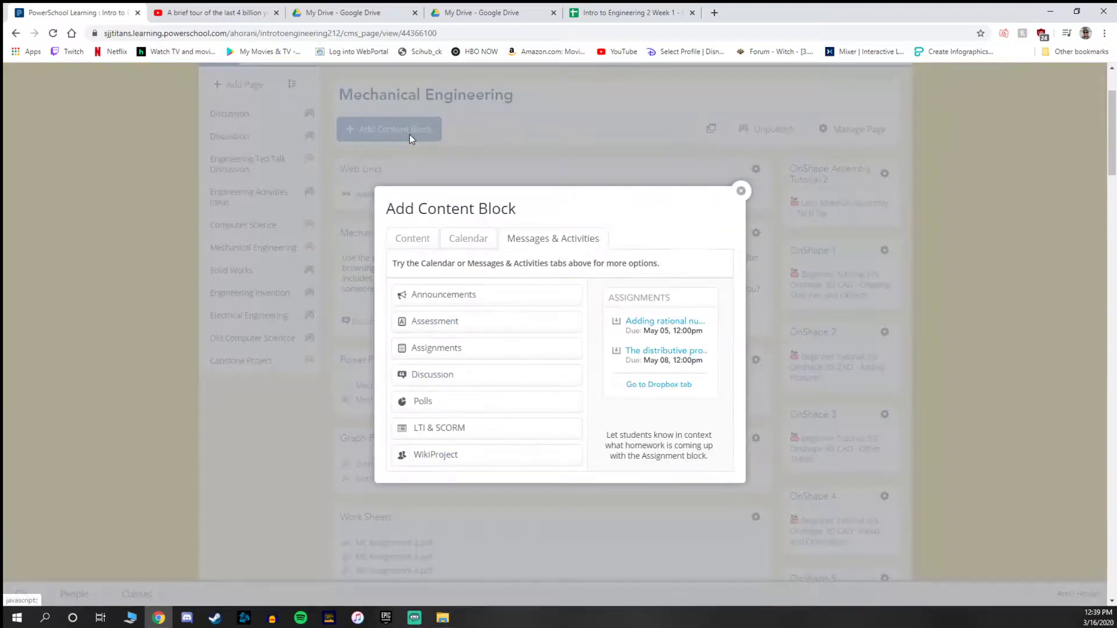
left_click(406, 243)
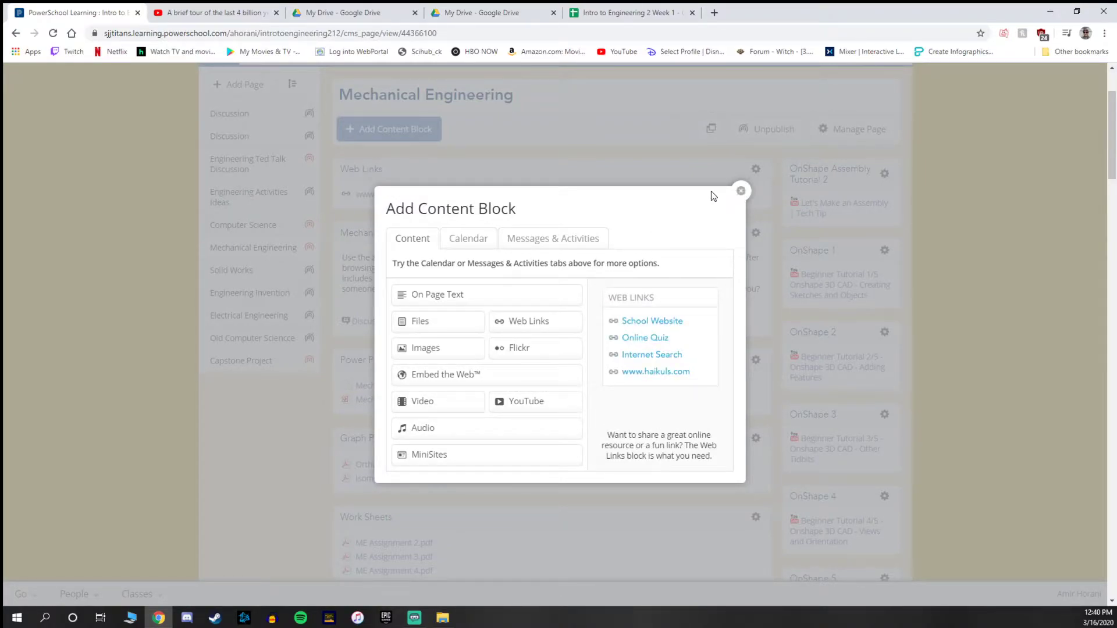
left_click(552, 241)
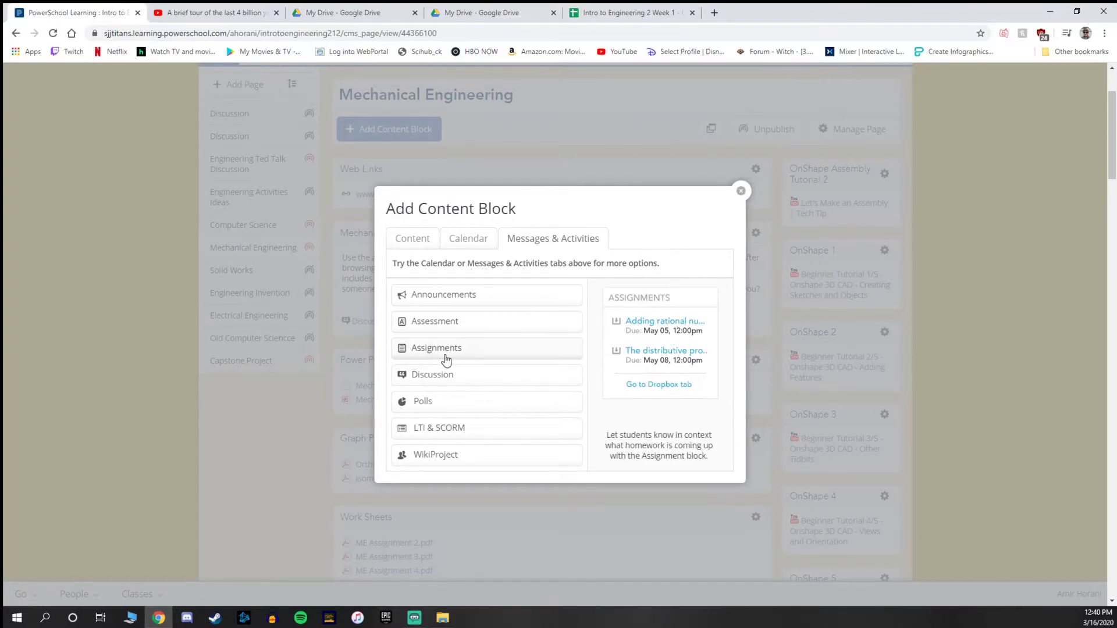
left_click(740, 191)
Scroll down the Mechanical Engineering page to the Graph Papers block.
scroll(538, 269, "down", 1)
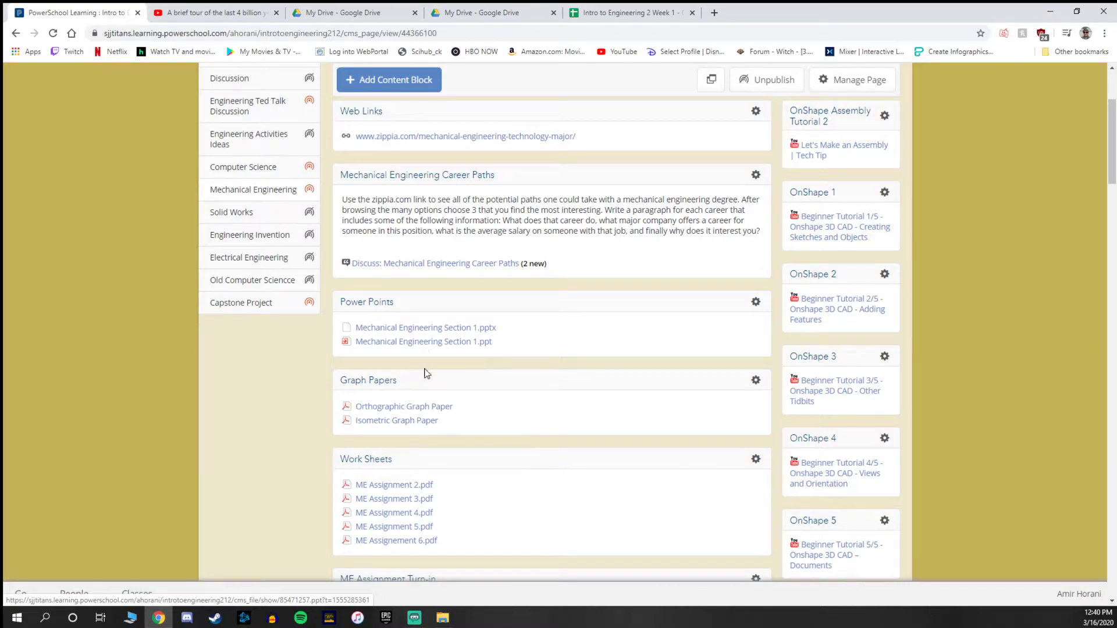
scroll(427, 374, "down", 2)
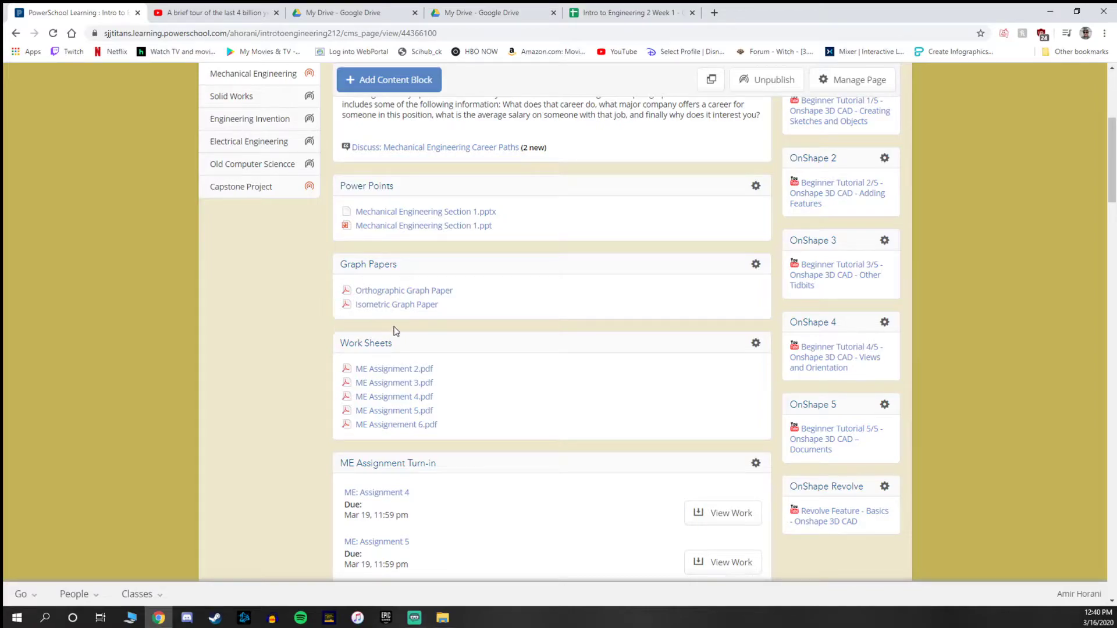
Open the Isometric Graph Paper PDF in its own tab, skim it, and return to the course page.
left_click(384, 312)
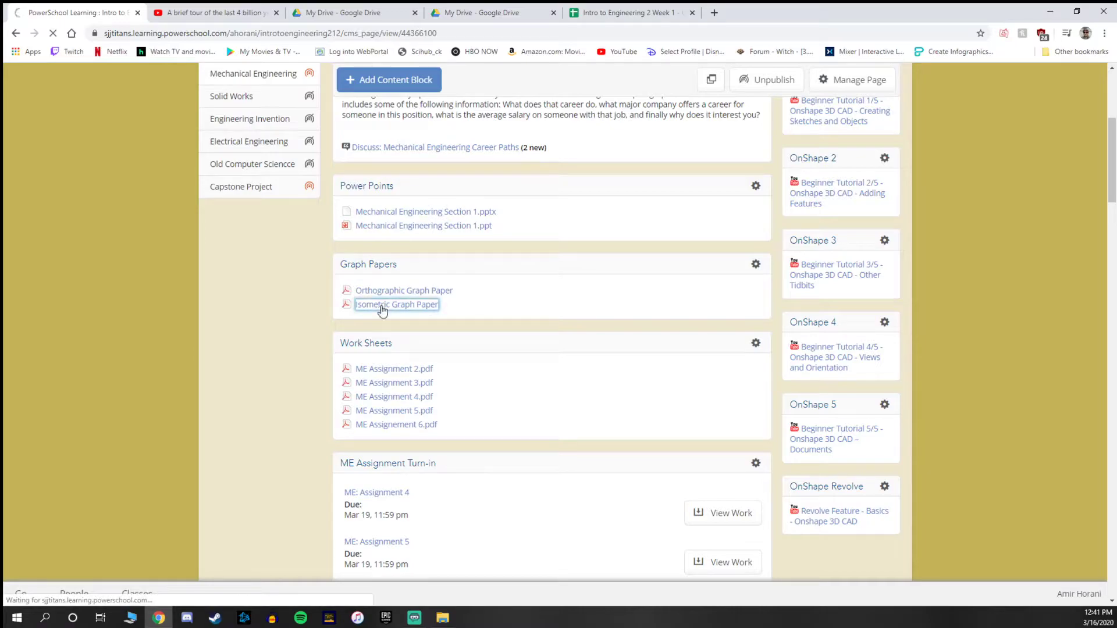
left_click(61, 595)
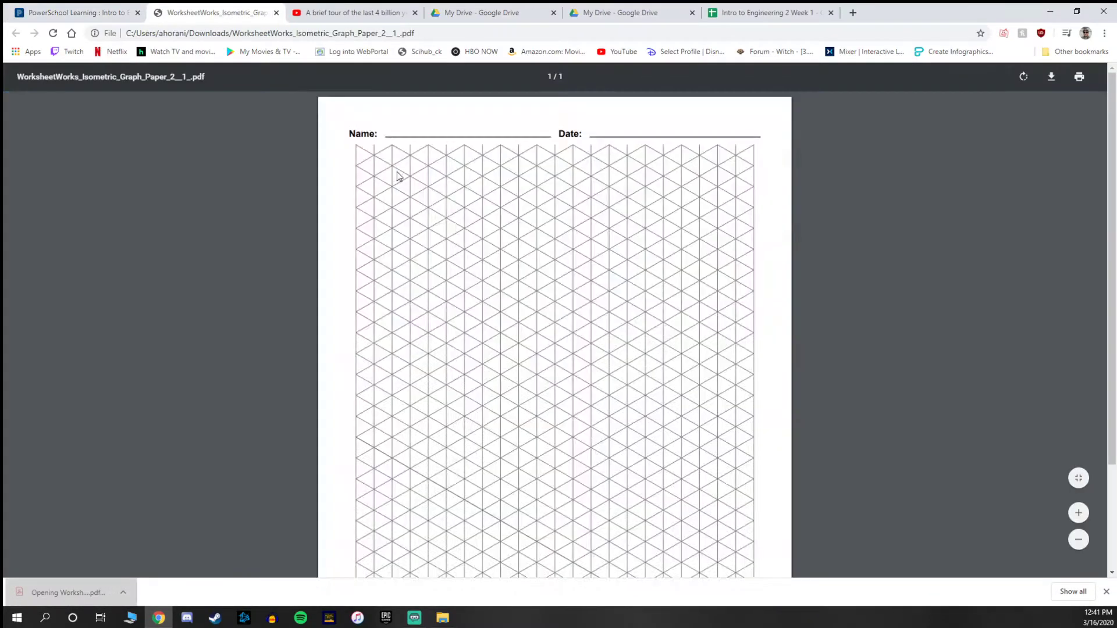
scroll(567, 377, "down", 5)
scroll(591, 331, "up", 5)
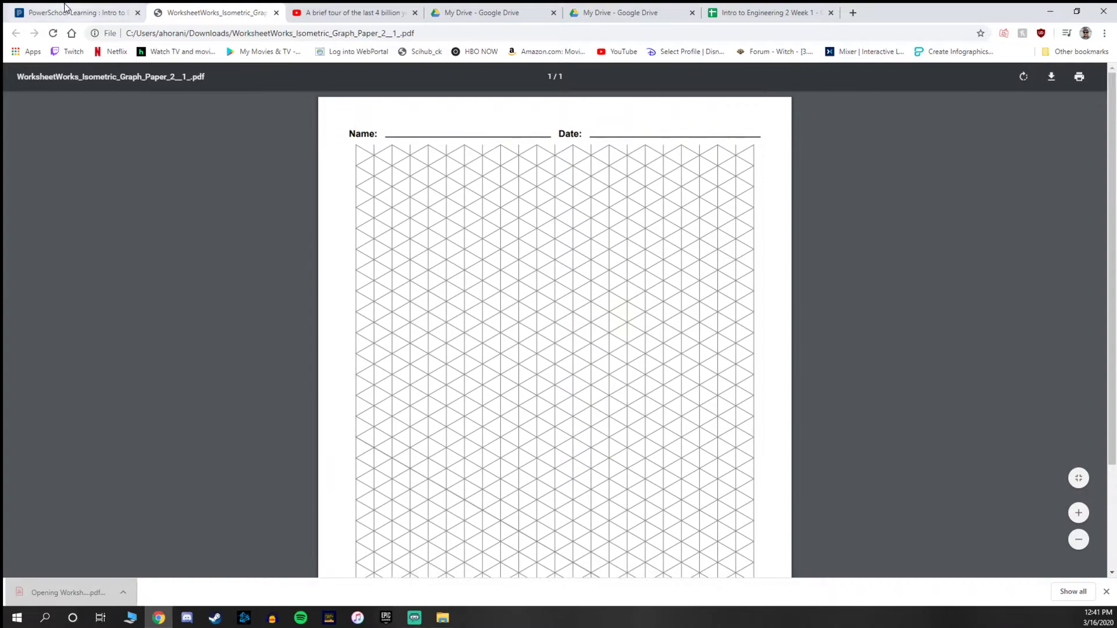
left_click(64, 8)
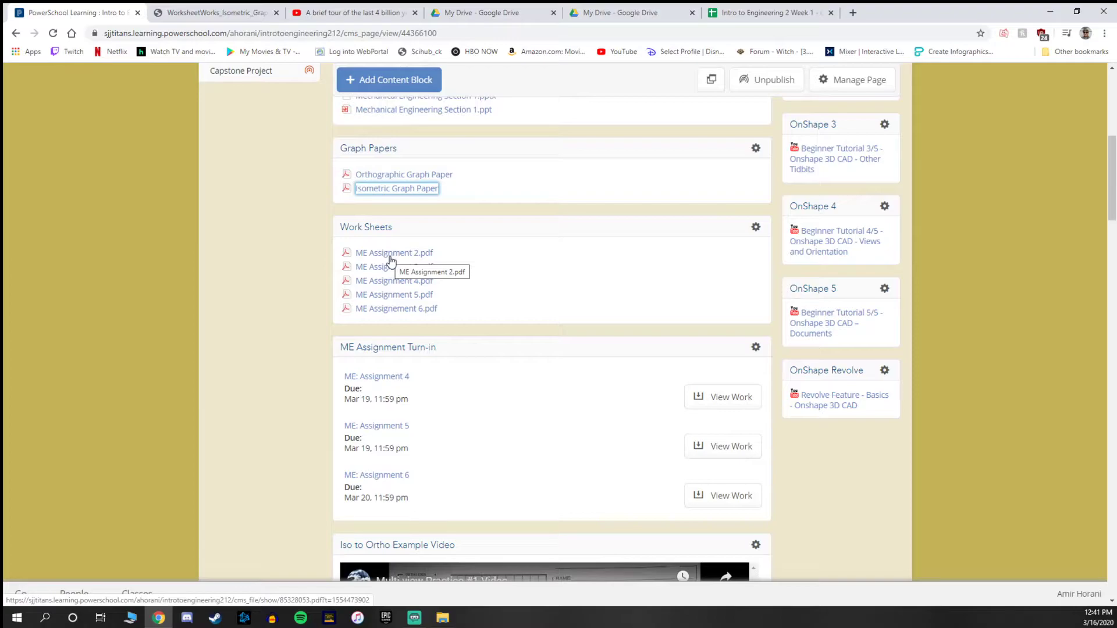
scroll(408, 271, "up", 1)
scroll(411, 285, "down", 1)
scroll(406, 271, "up", 8)
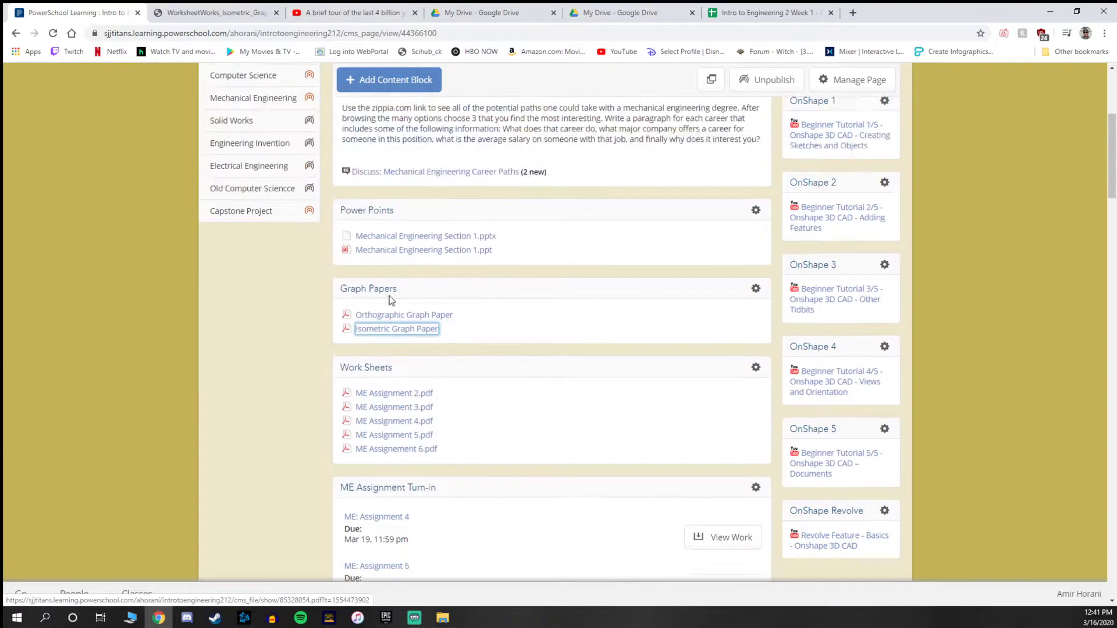
left_click(392, 247)
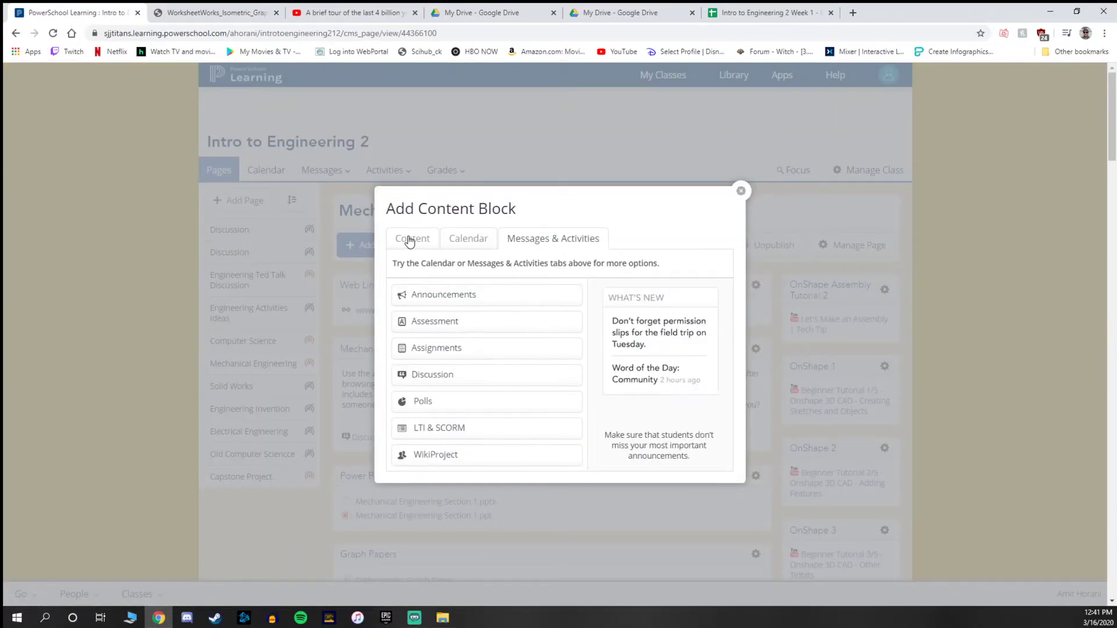
left_click(409, 239)
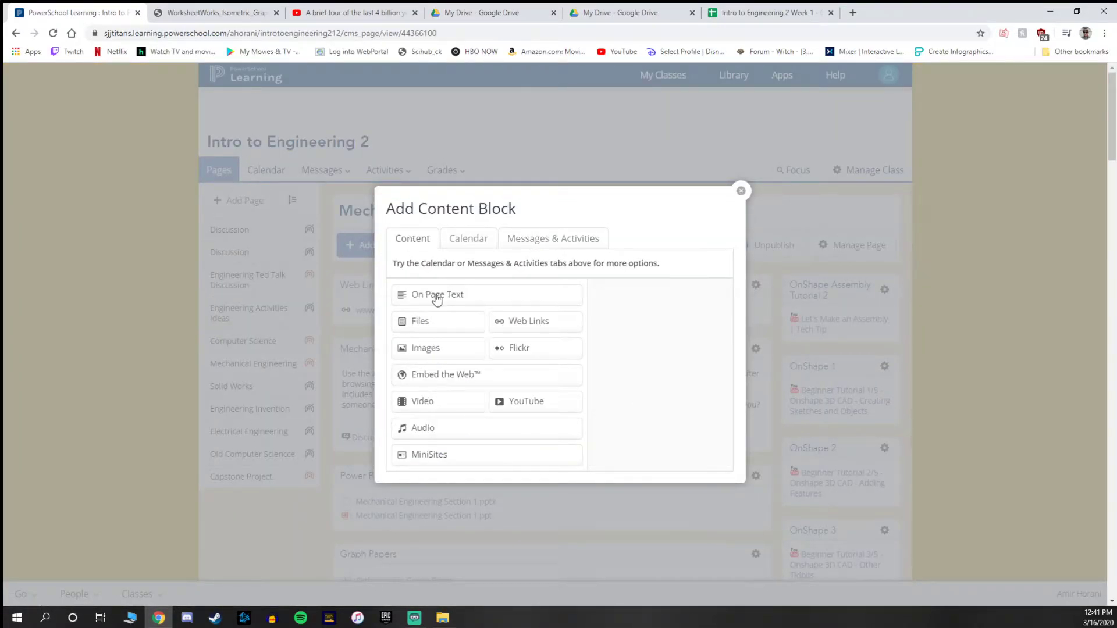
left_click(741, 191)
scroll(601, 349, "down", 9)
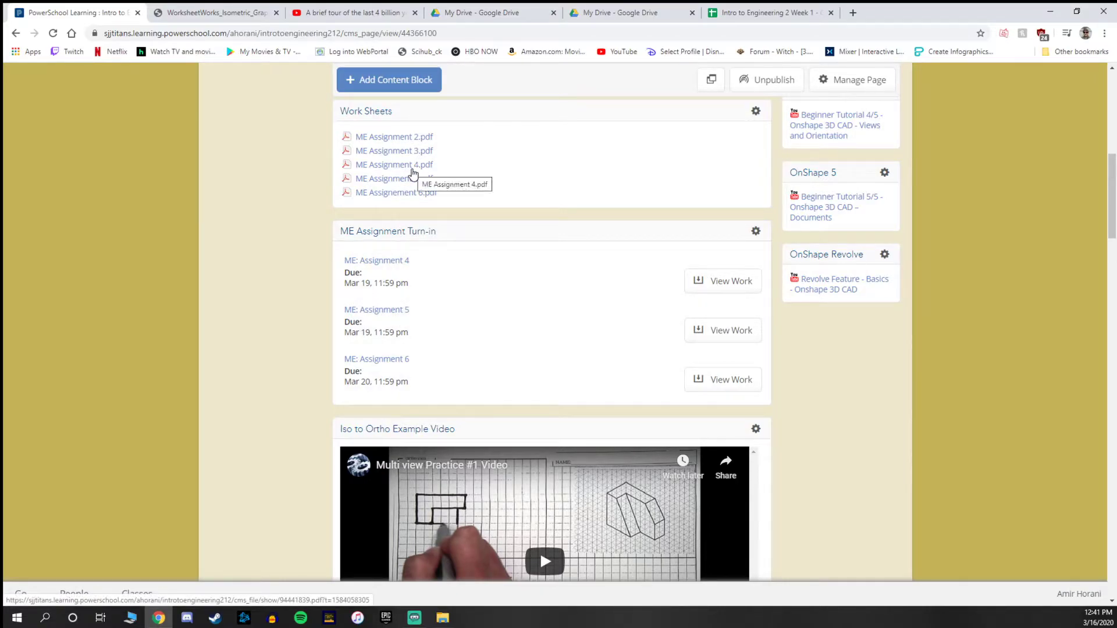
Open ME Assignment 4.pdf from Work Sheets and scroll through its orthographic projection exercises.
left_click(412, 166)
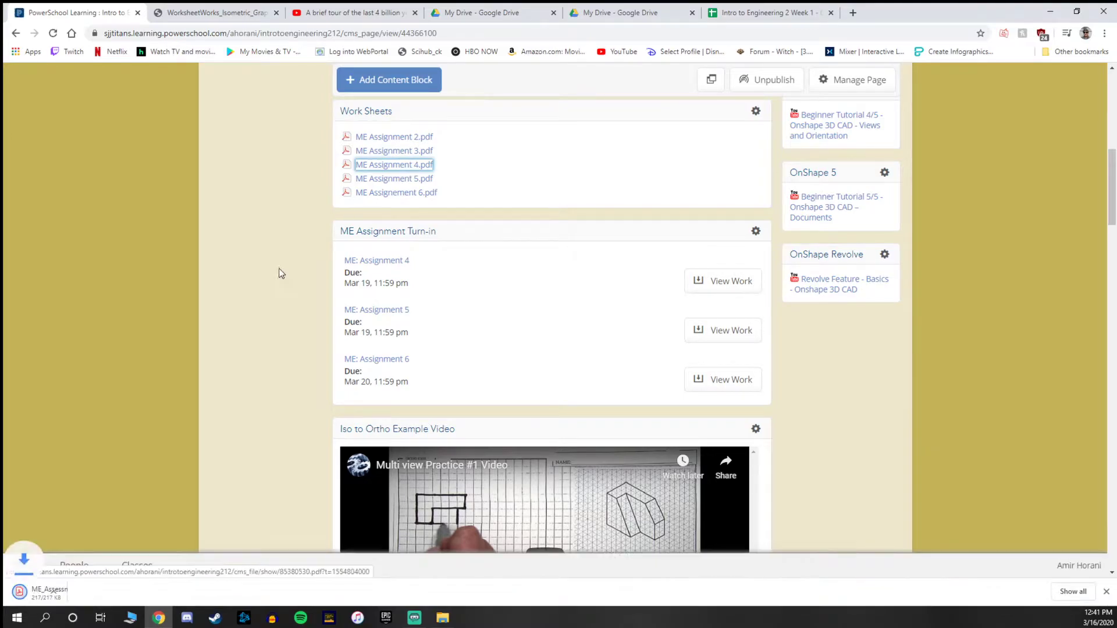
left_click(68, 601)
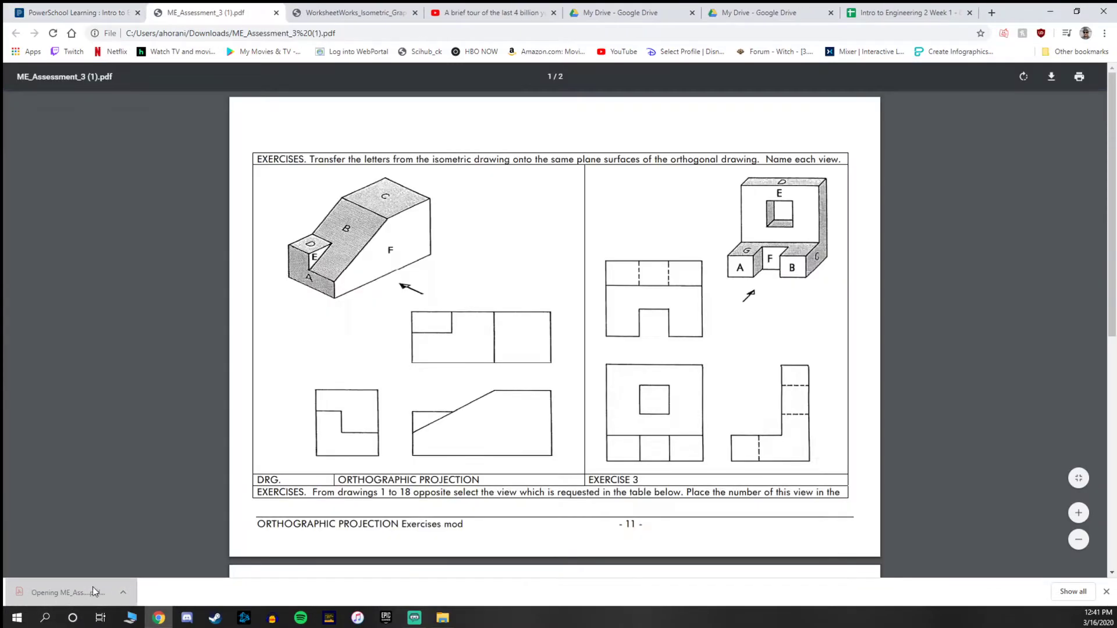
scroll(352, 219, "down", 2)
scroll(352, 219, "down", 7)
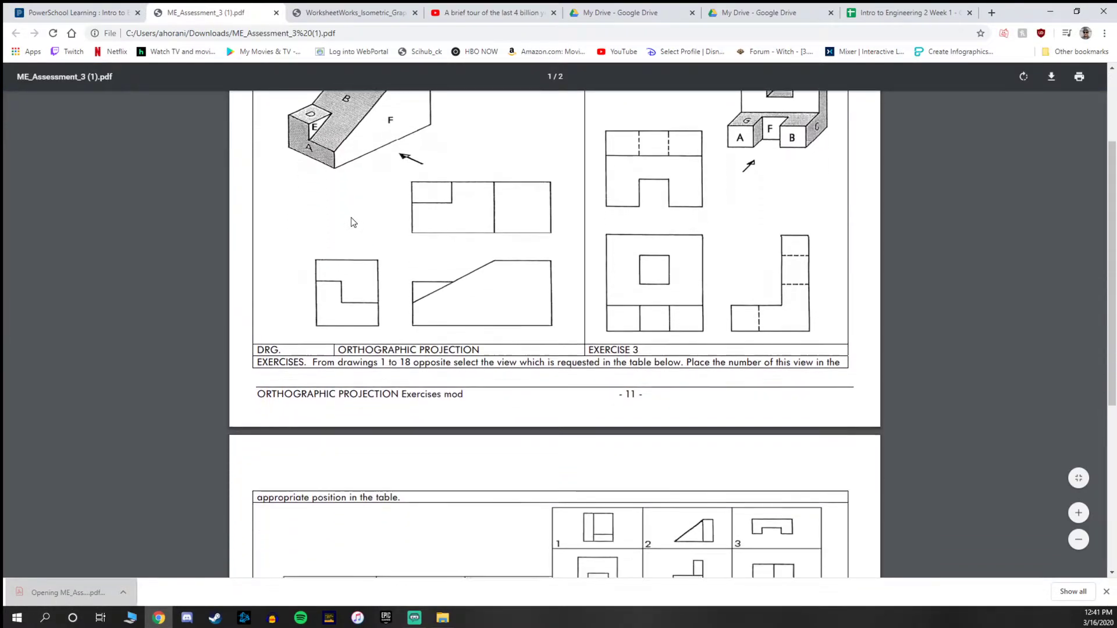
scroll(349, 219, "up", 8)
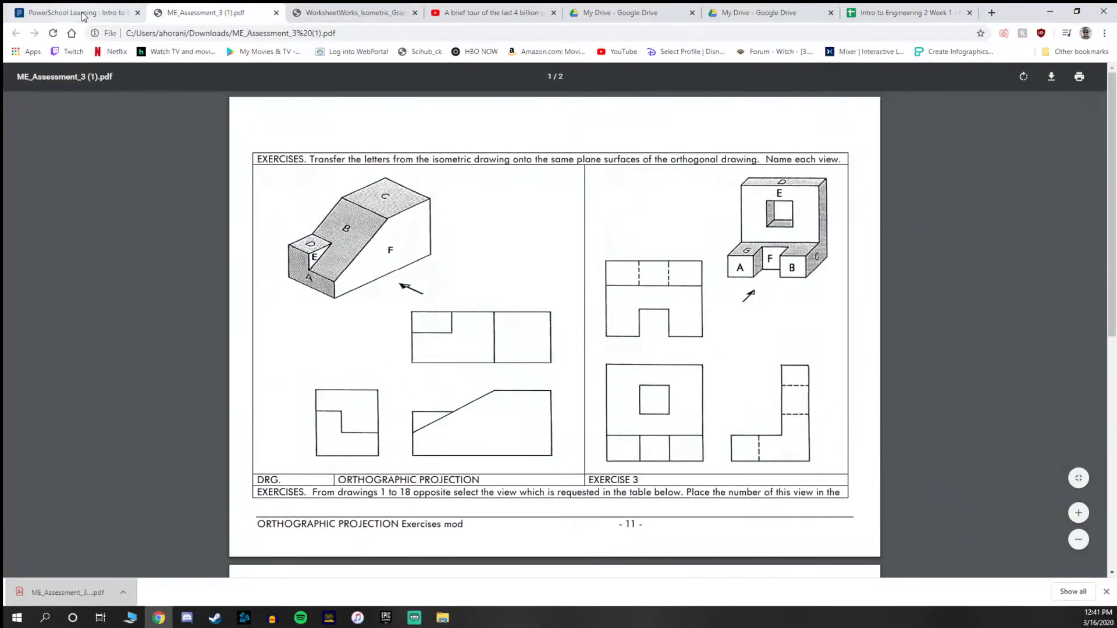
Switch back to the Mechanical Engineering course page tab.
left_click(80, 12)
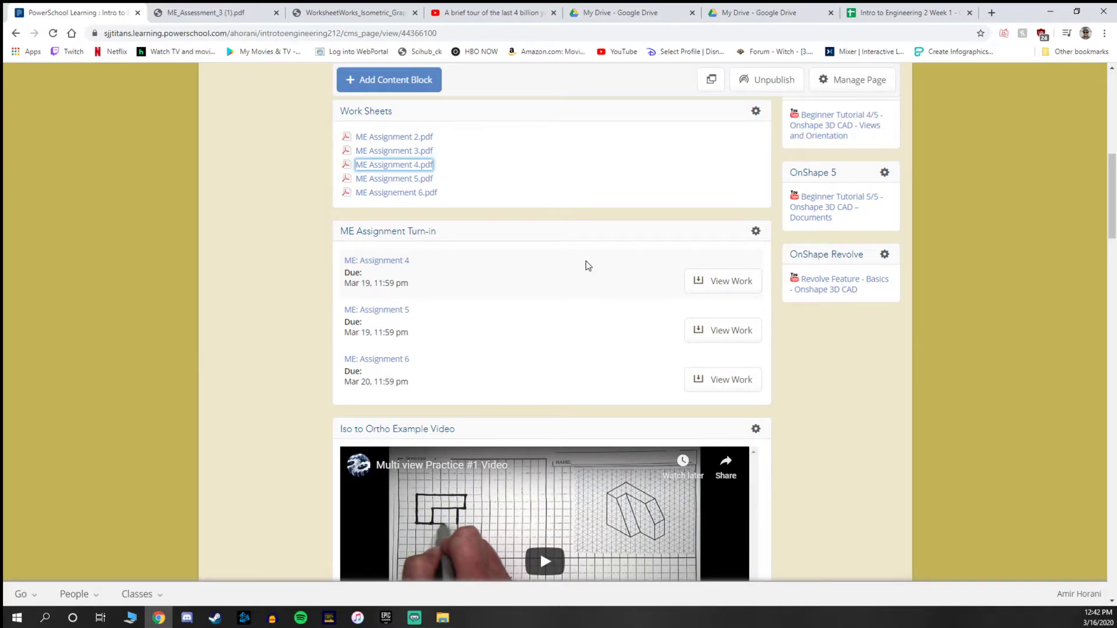
Add an Assignments block from Messages & Activities and title it 'Me Drawing'.
left_click(428, 82)
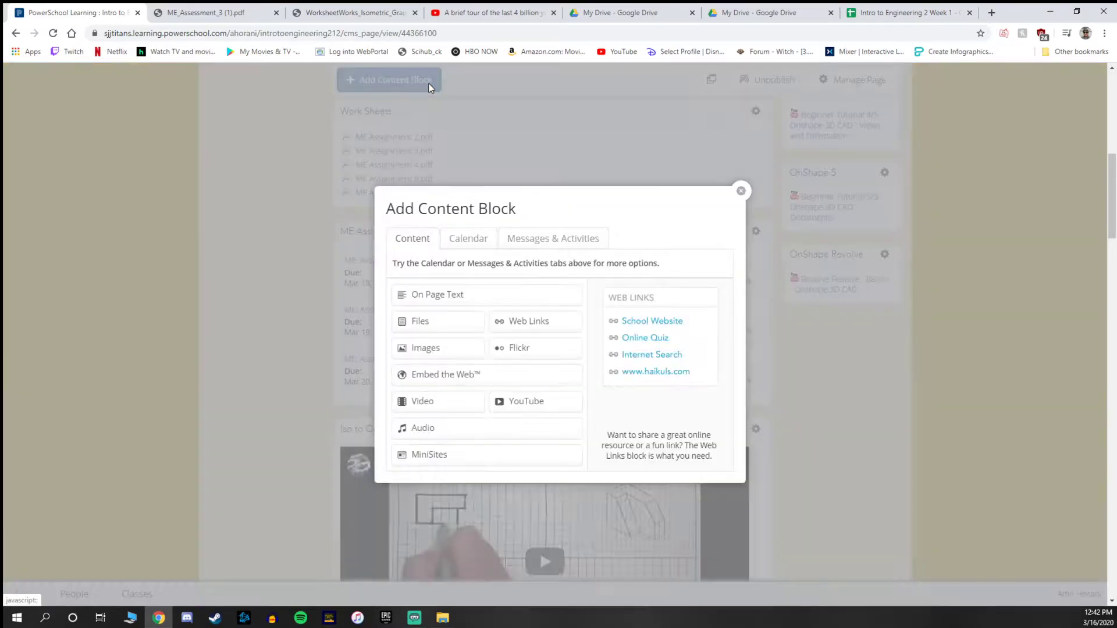
left_click(563, 243)
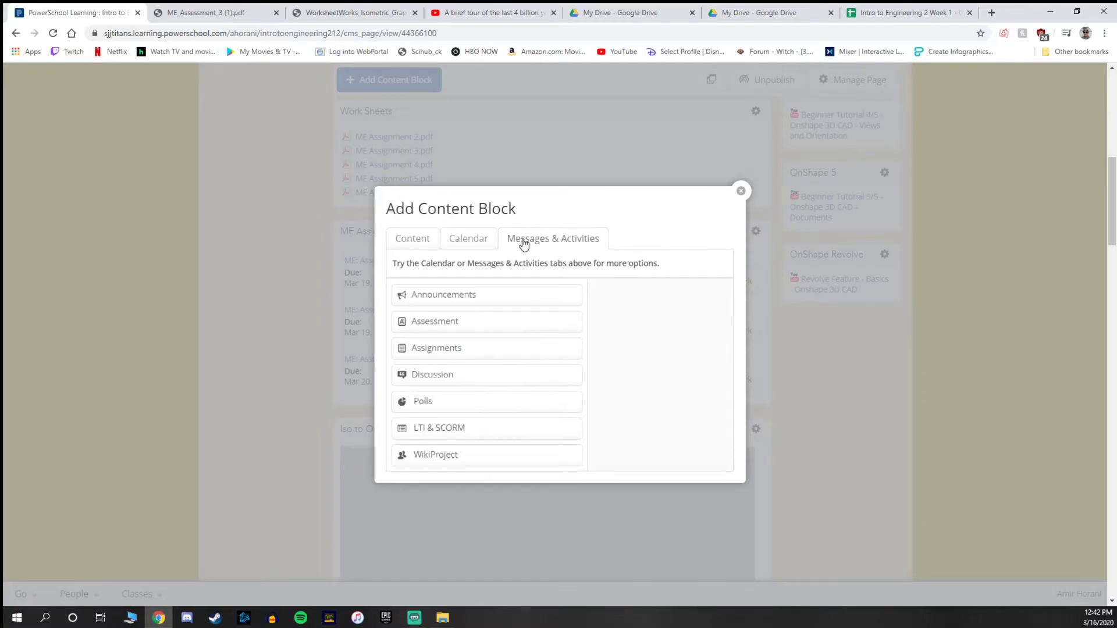
left_click(495, 349)
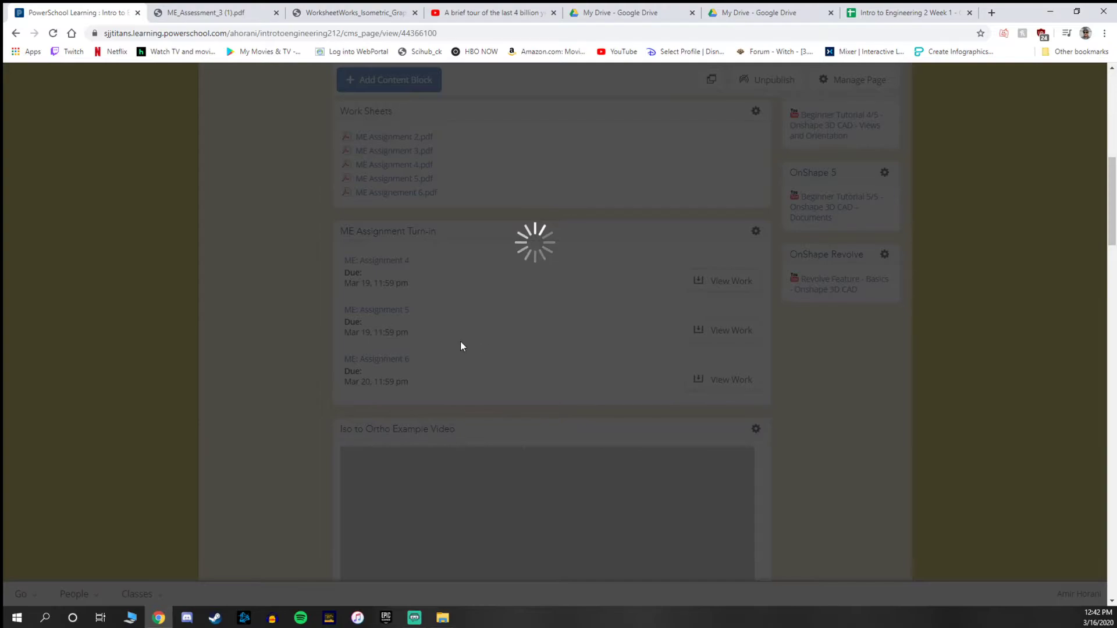
left_click(433, 291)
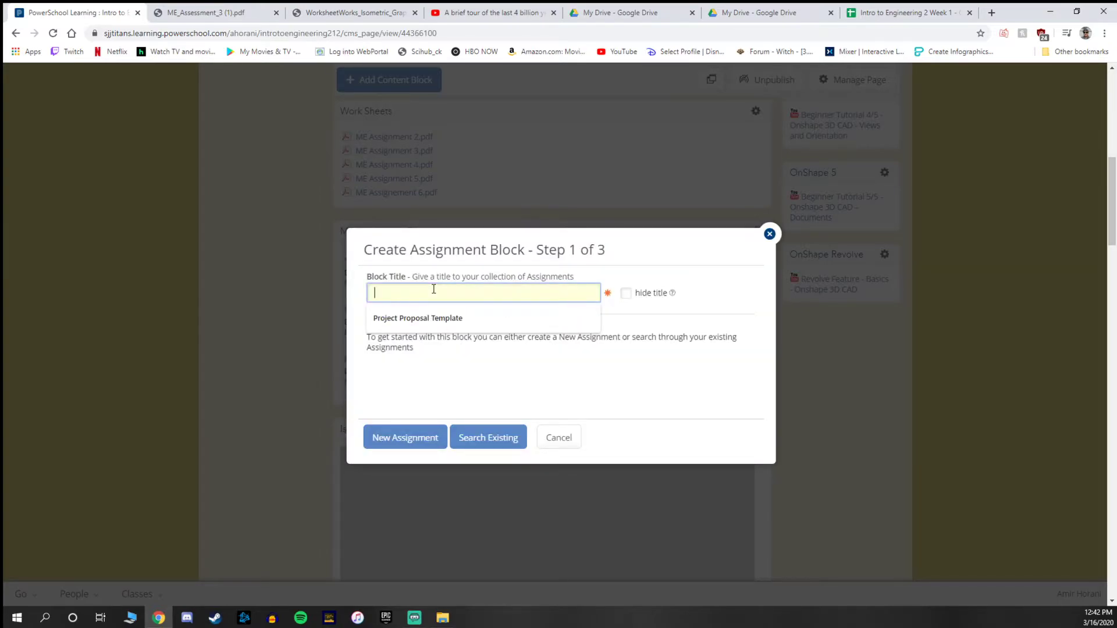
type("Me Drawing")
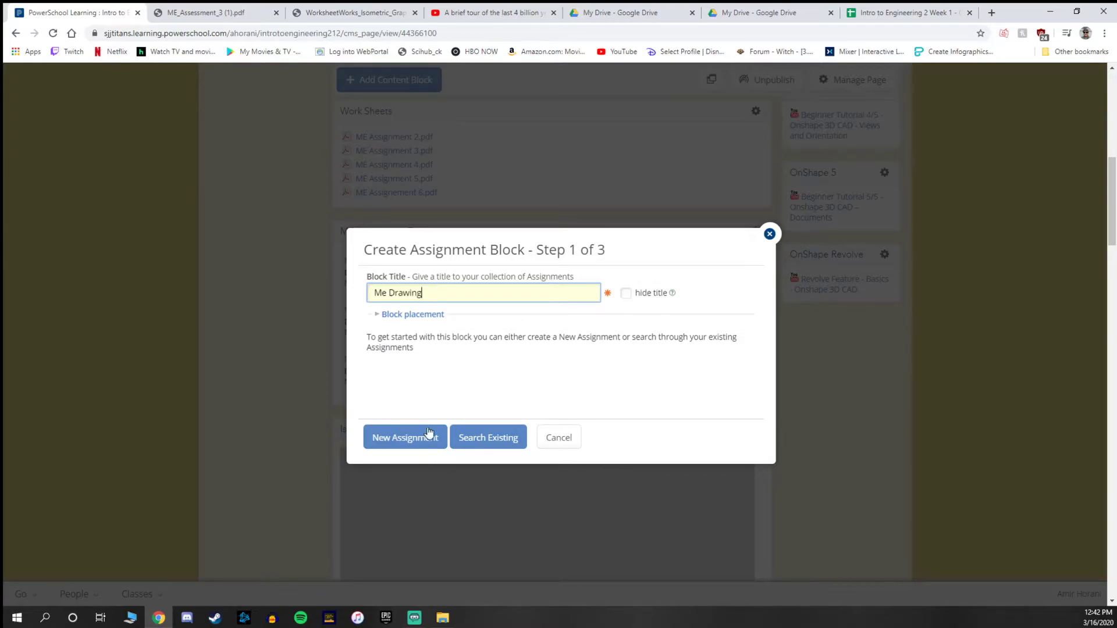
Create a new assignment titled 'Assignment 1' in the Me Drawing block and enter its Detail editor.
left_click(436, 446)
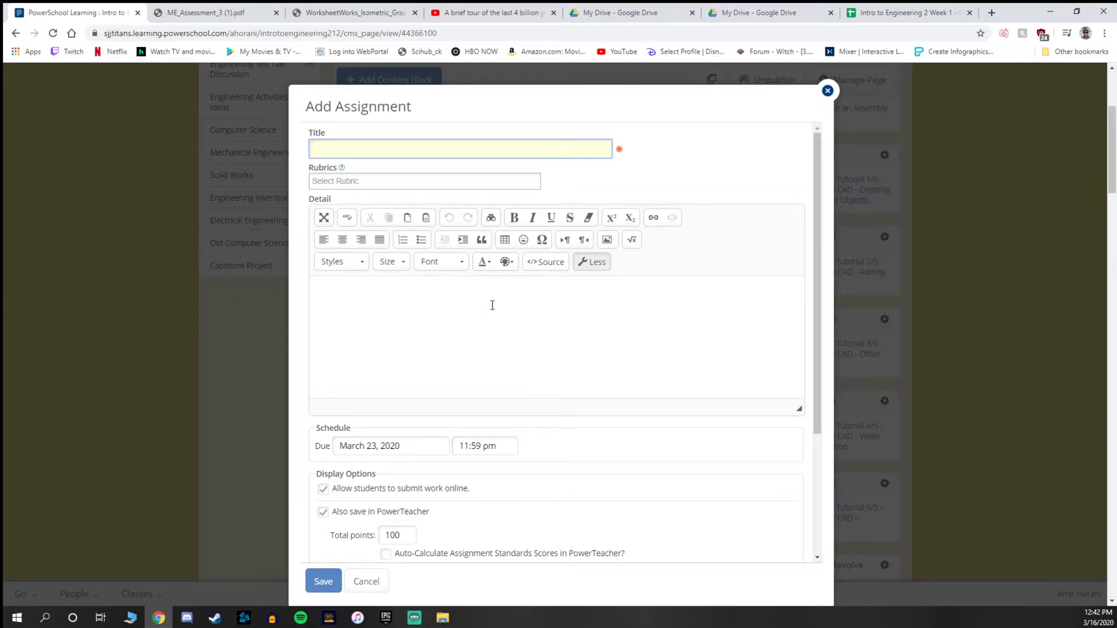
type("Assignment 1")
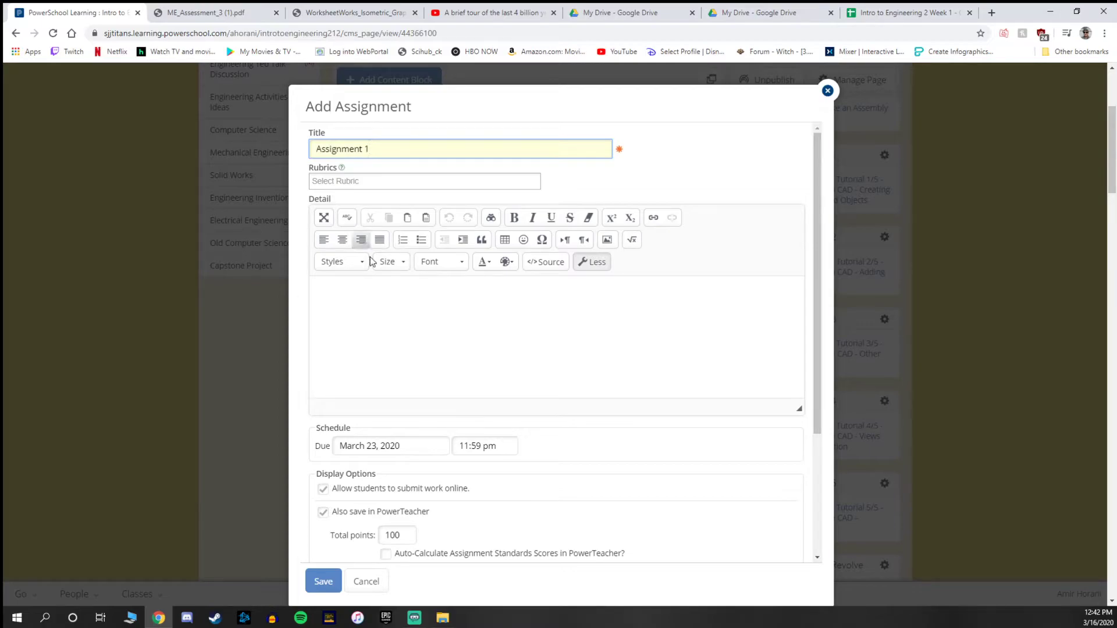
left_click(351, 314)
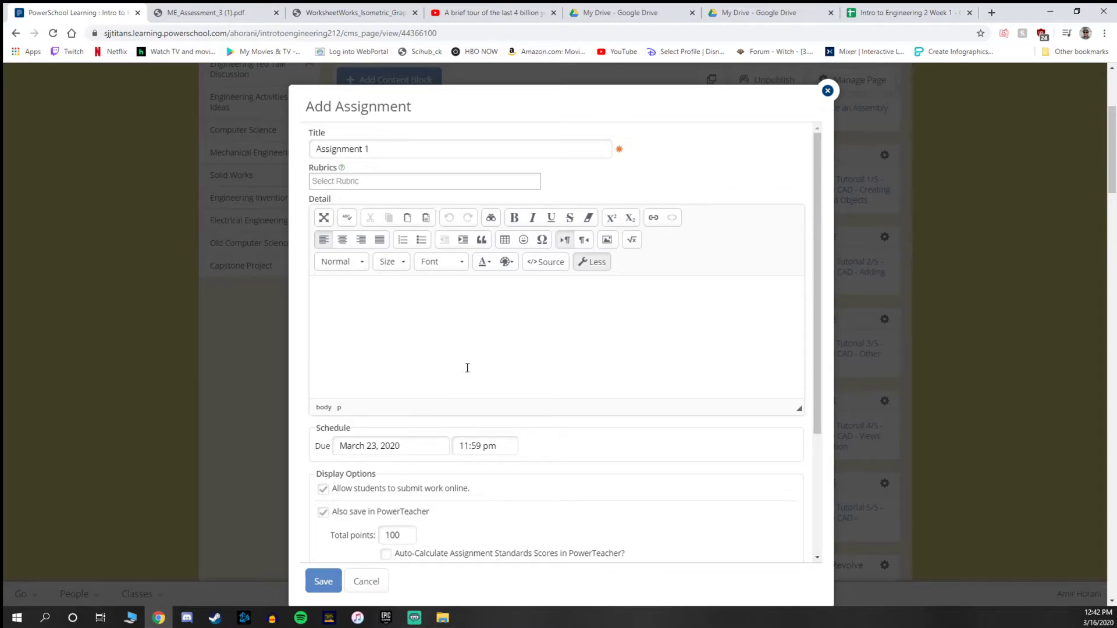
scroll(468, 367, "down", 1)
scroll(468, 366, "down", 3)
Set Assignment 1's due date to March 19, untick Also save in PowerTeacher, and save.
left_click(410, 271)
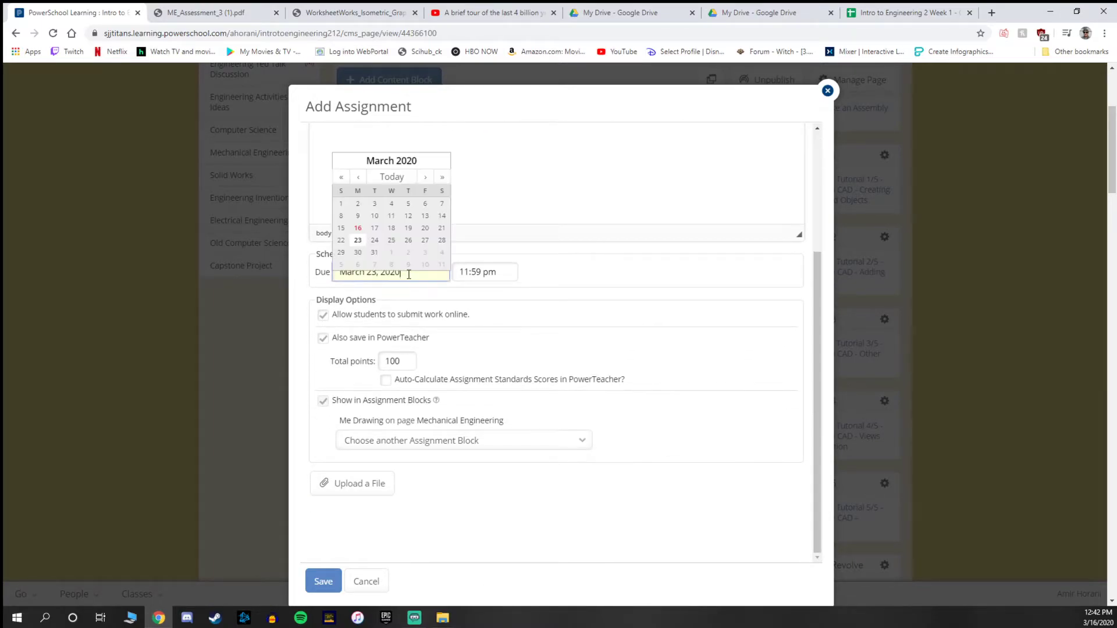
left_click(409, 229)
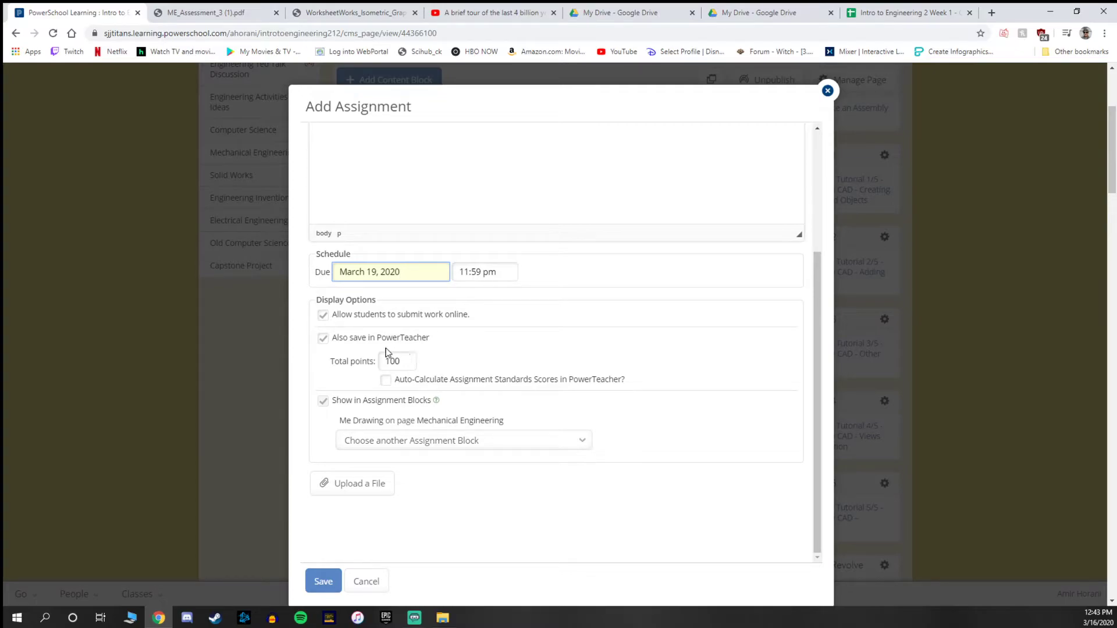
left_click(329, 344)
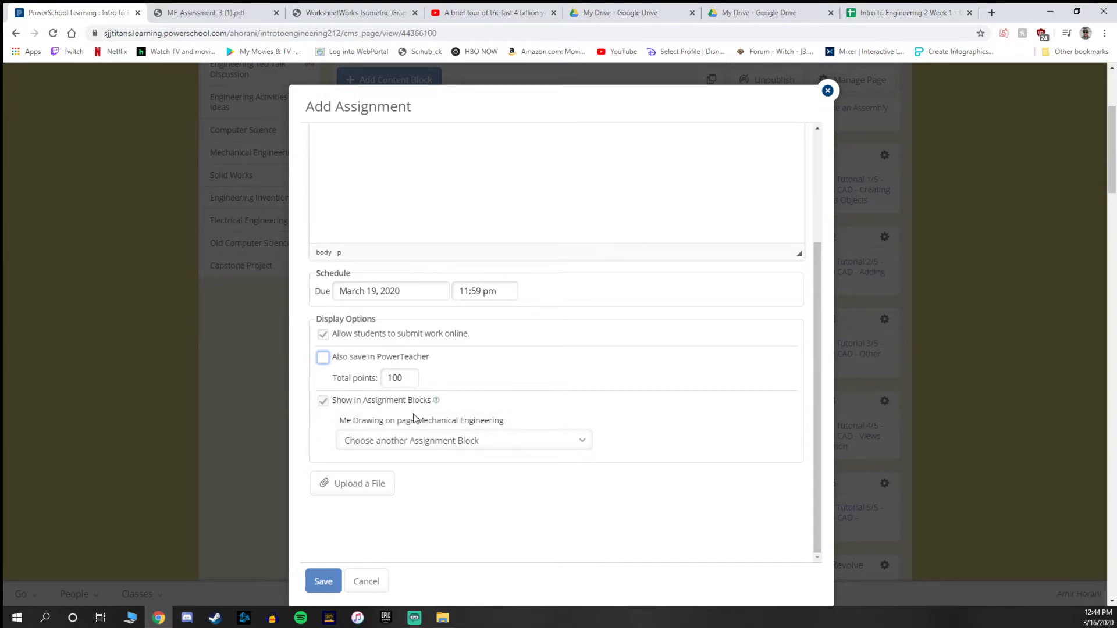
left_click(319, 588)
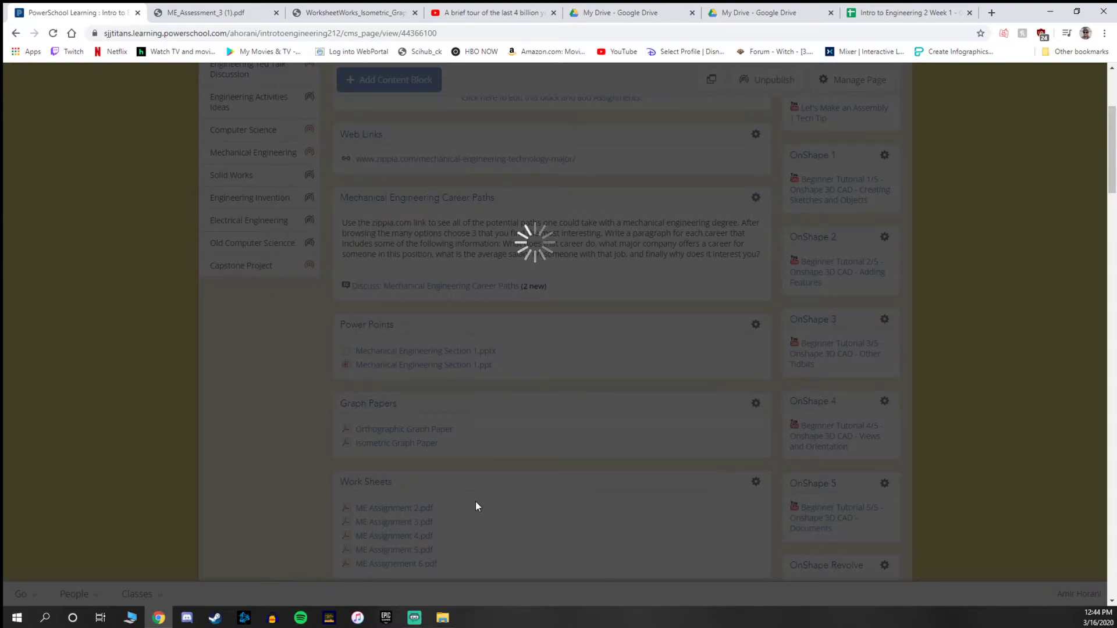
Save the Me Drawing block with Assignment 1 and move it below the Work Sheets block.
scroll(413, 442, "down", 3)
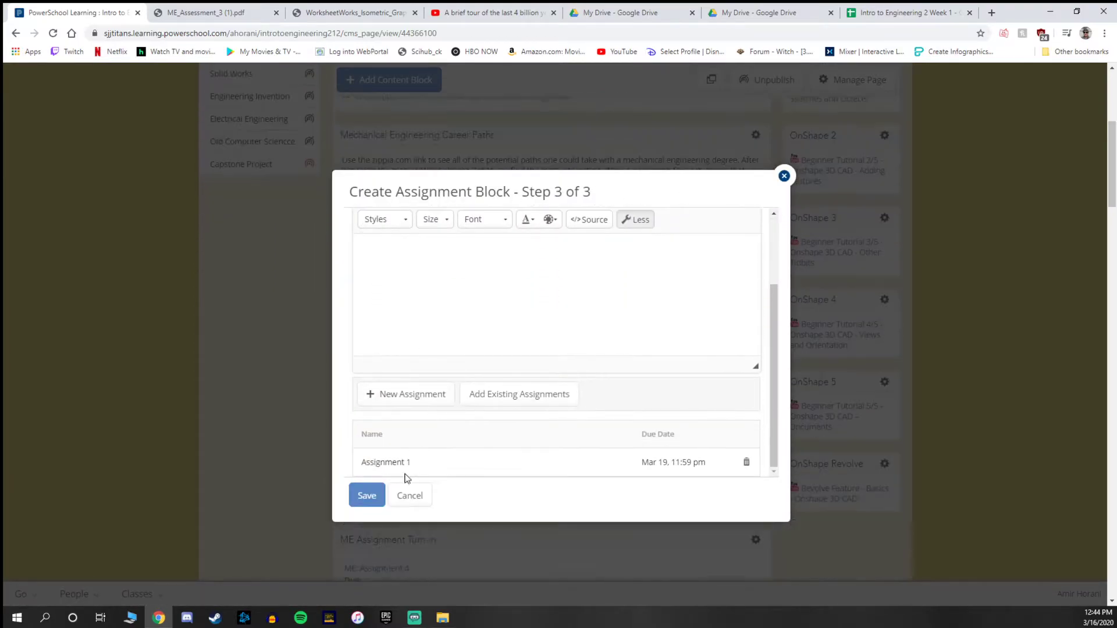
left_click(367, 496)
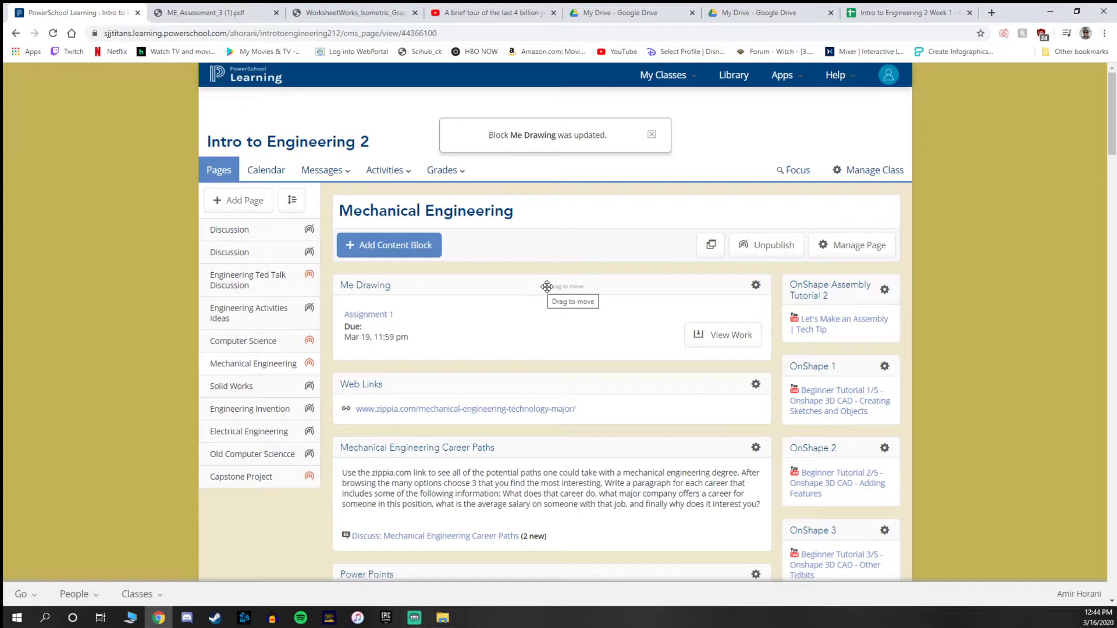
mouse_move(566, 284)
left_mouse_down()
mouse_move(531, 459)
mouse_move(591, 329)
mouse_move(569, 353)
mouse_move(571, 259)
mouse_move(573, 358)
left_mouse_up()
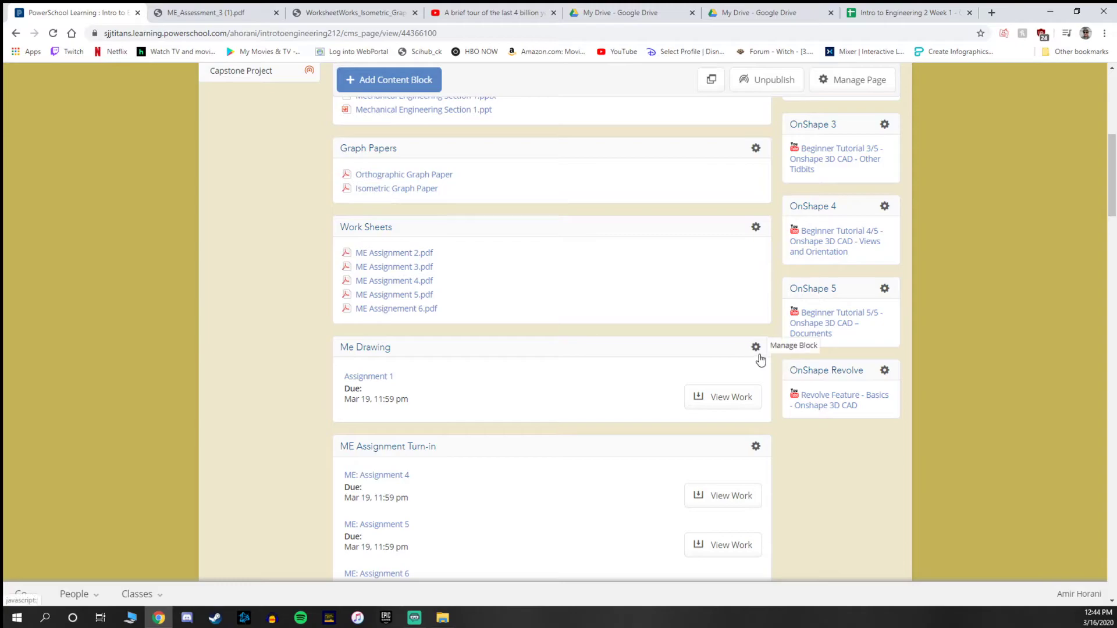
scroll(752, 347, "up", 7)
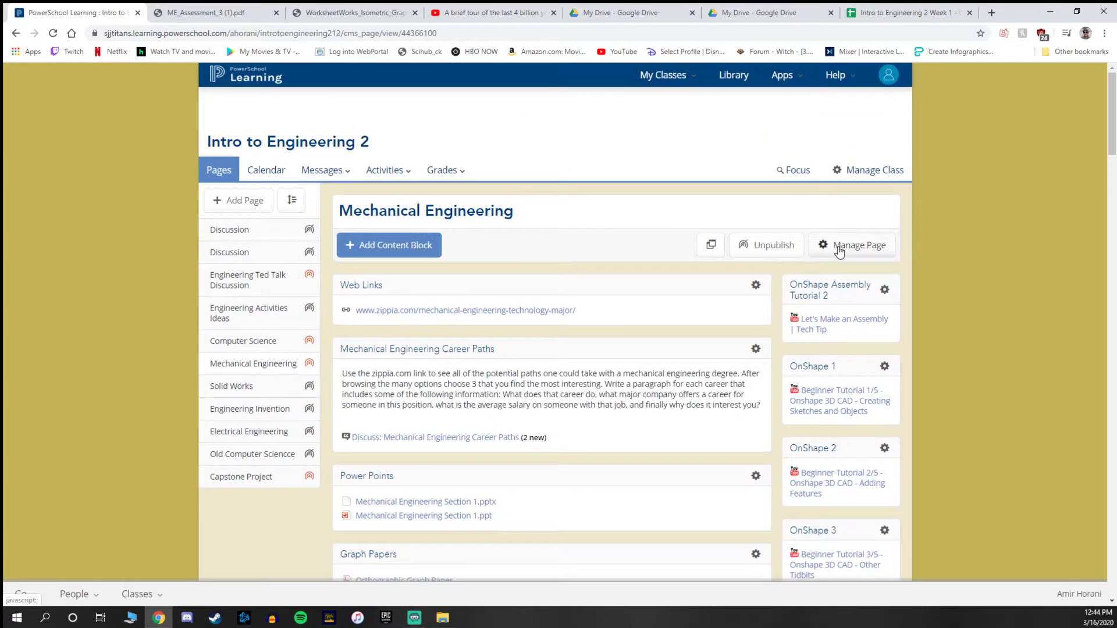
left_click(838, 249)
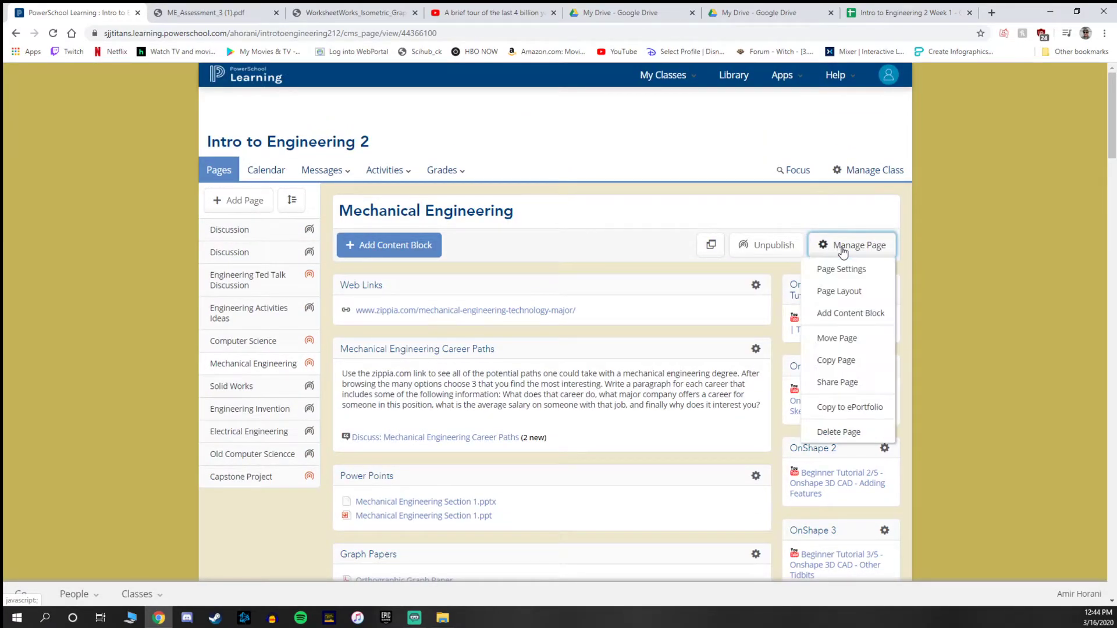
left_click(860, 293)
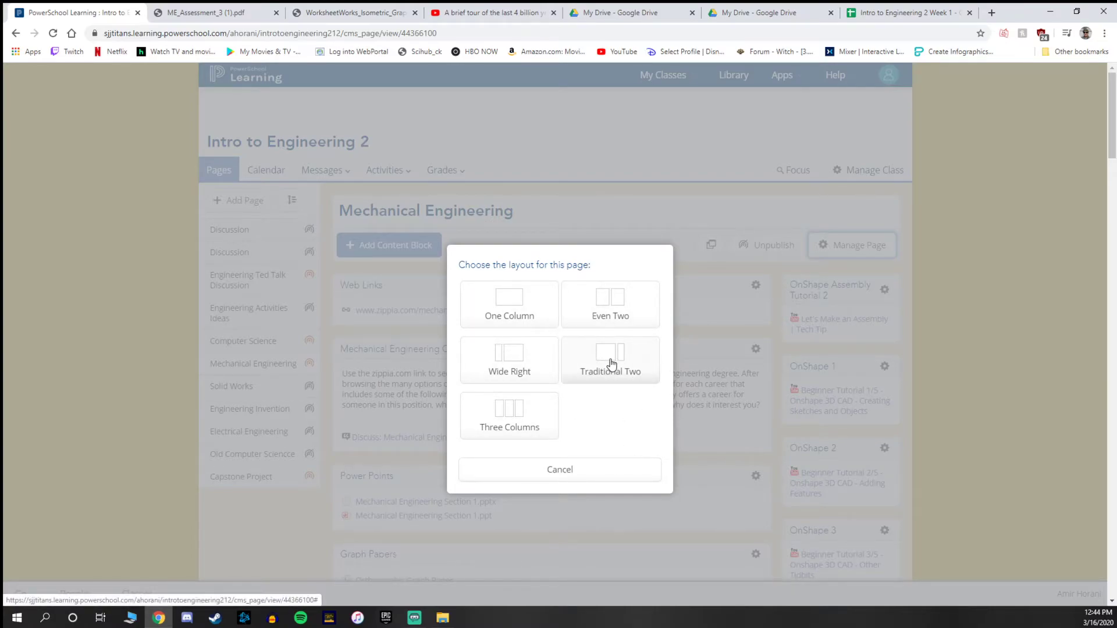
left_click(599, 472)
scroll(650, 377, "down", 5)
scroll(649, 377, "down", 2)
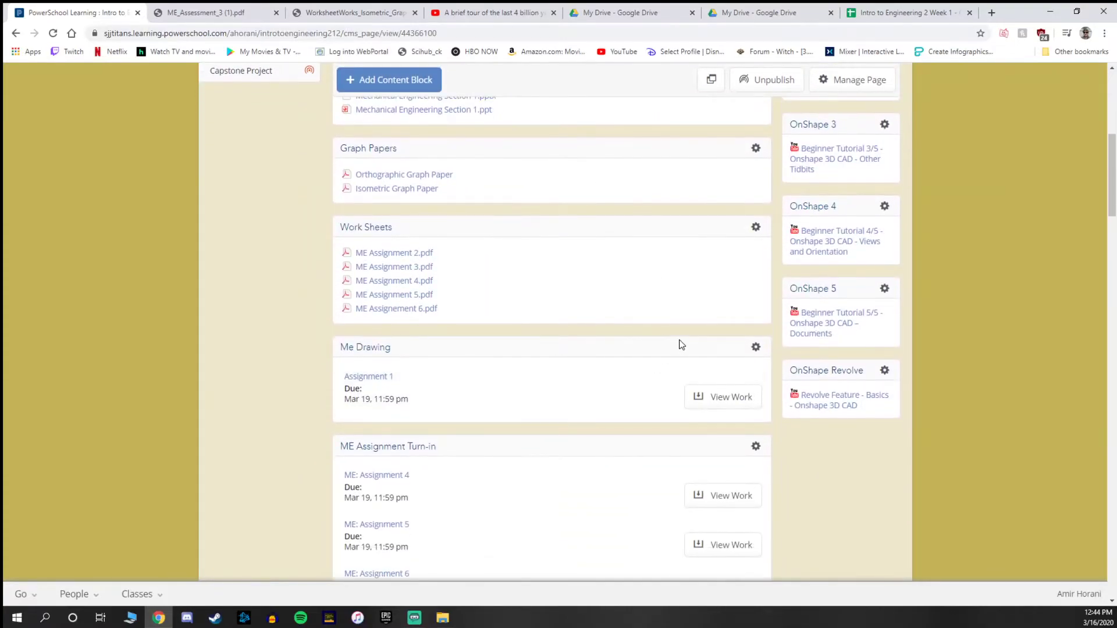
Delete the Me Drawing block, leaving ME Assignment Turn-in and the Iso to Ortho video.
left_click(755, 347)
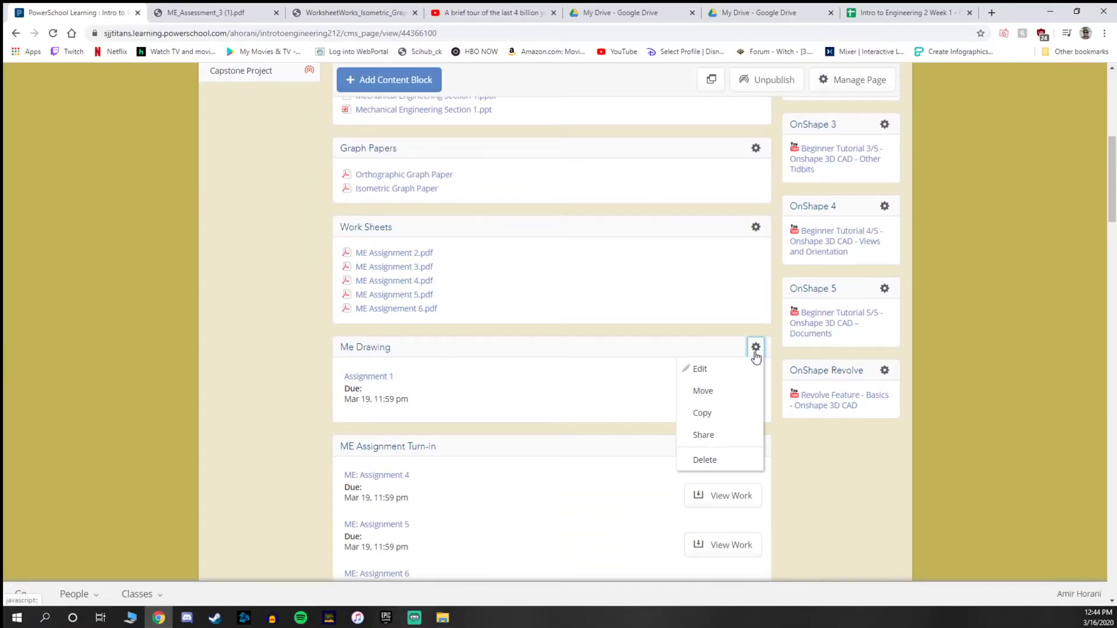
left_click(703, 461)
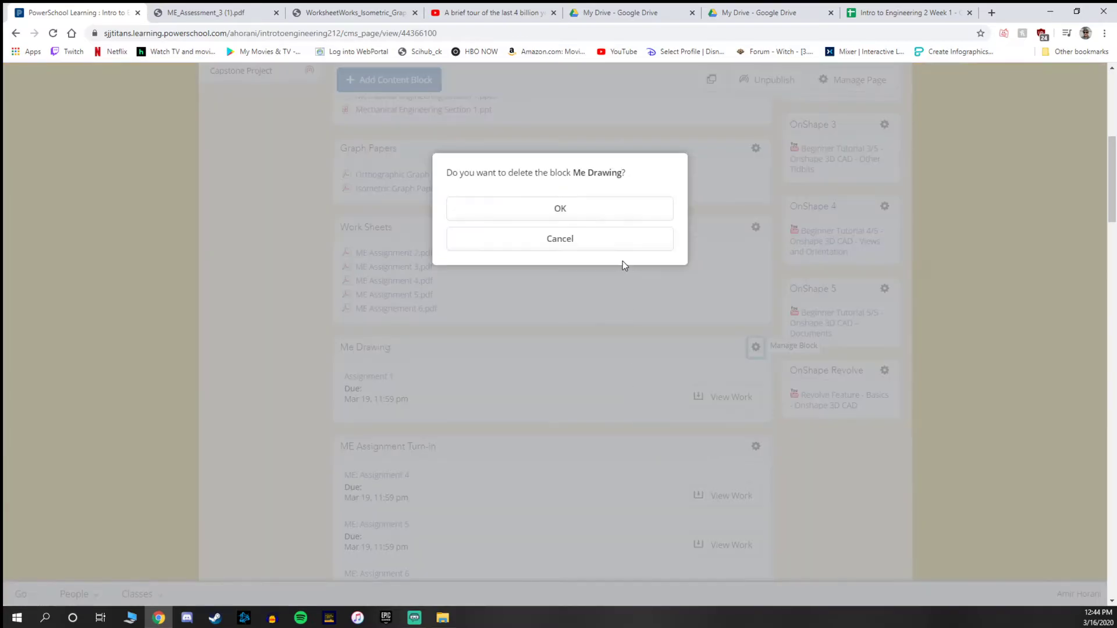
left_click(584, 209)
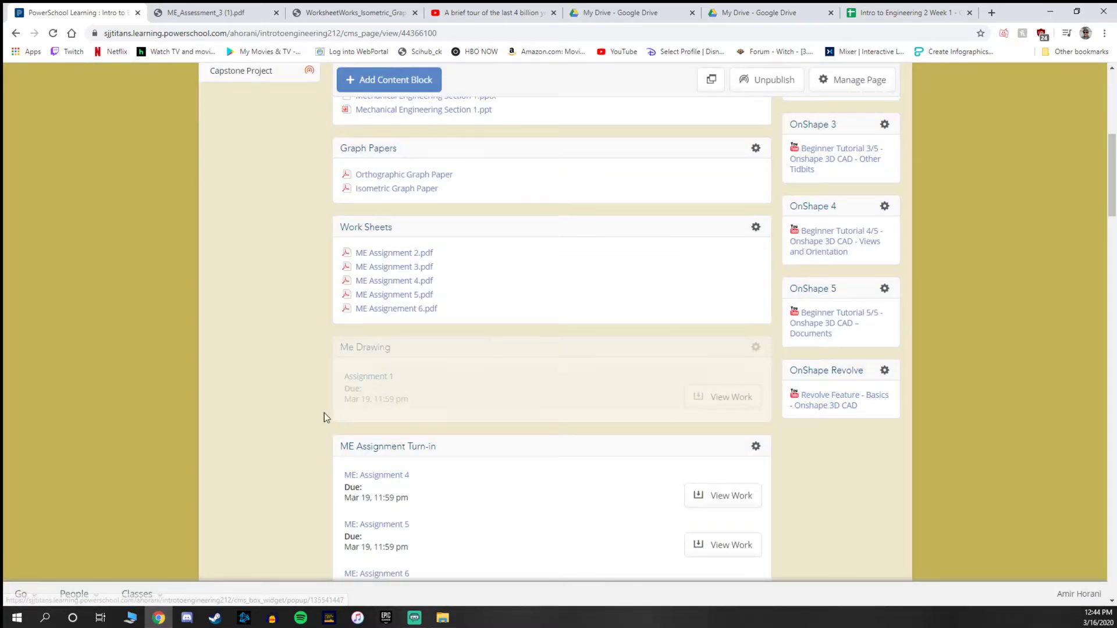
scroll(264, 355, "down", 6)
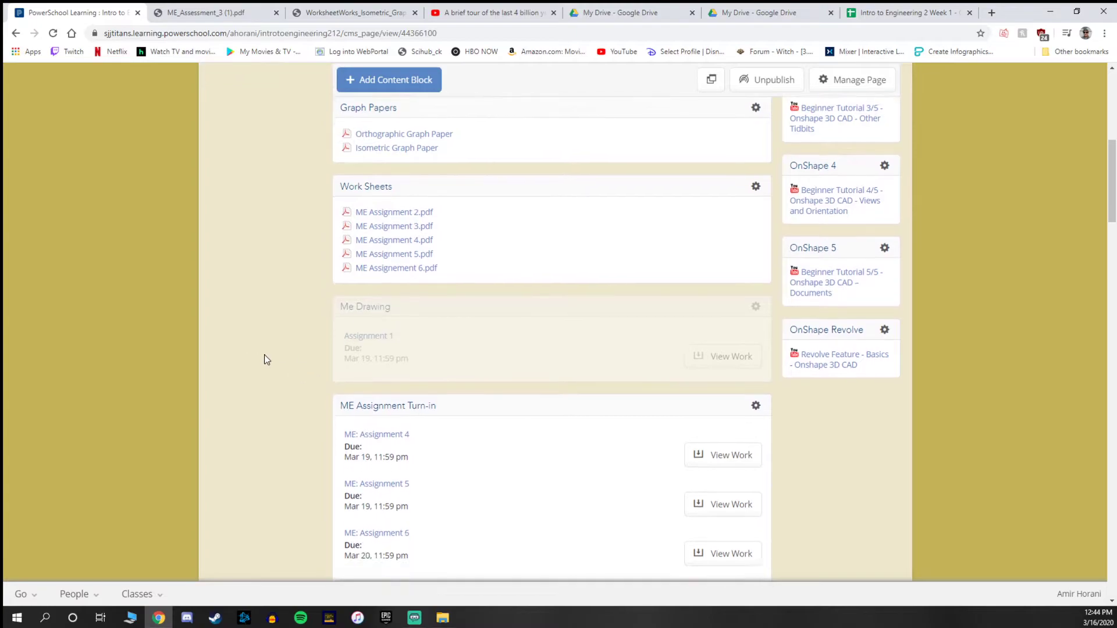
scroll(275, 373, "up", 2)
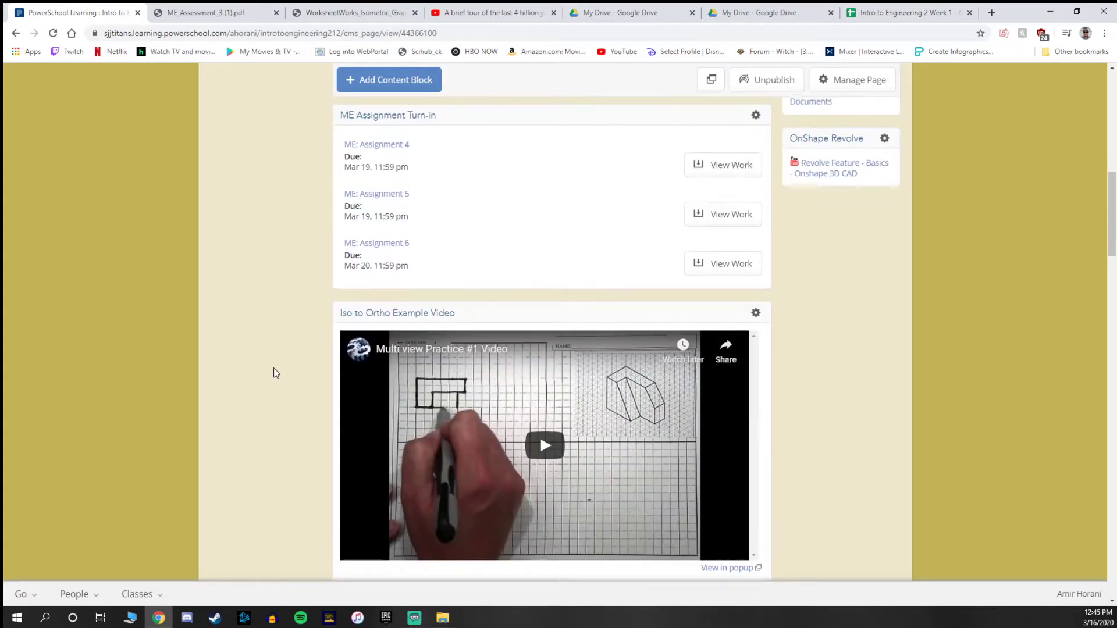
Begin a new content block and pick the YouTube embedded video type from Content.
scroll(277, 373, "down", 2)
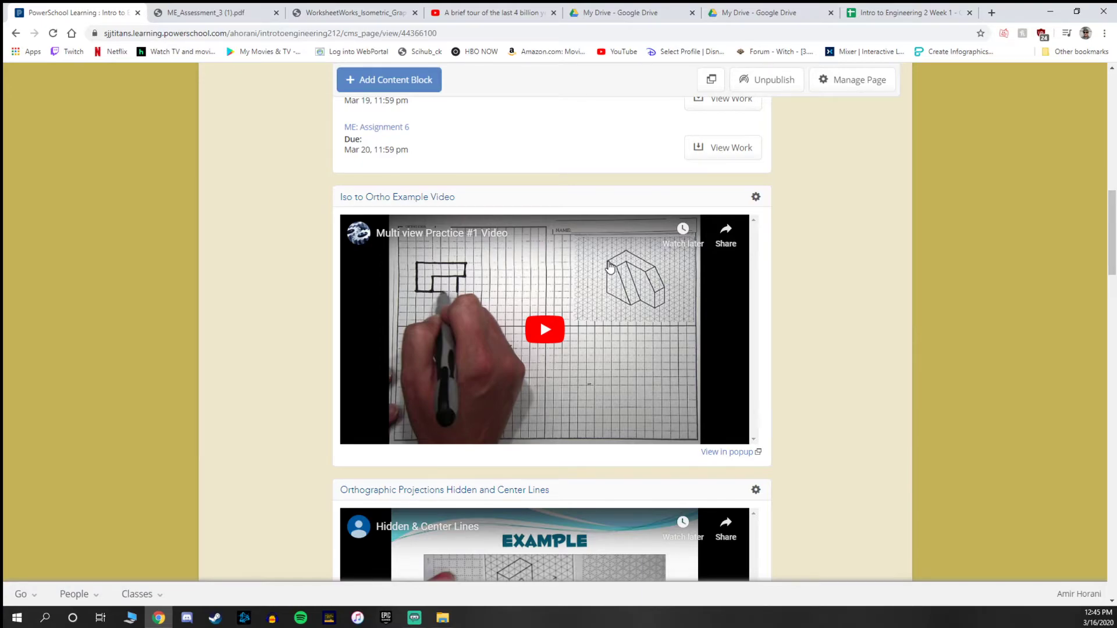
scroll(285, 316, "up", 2)
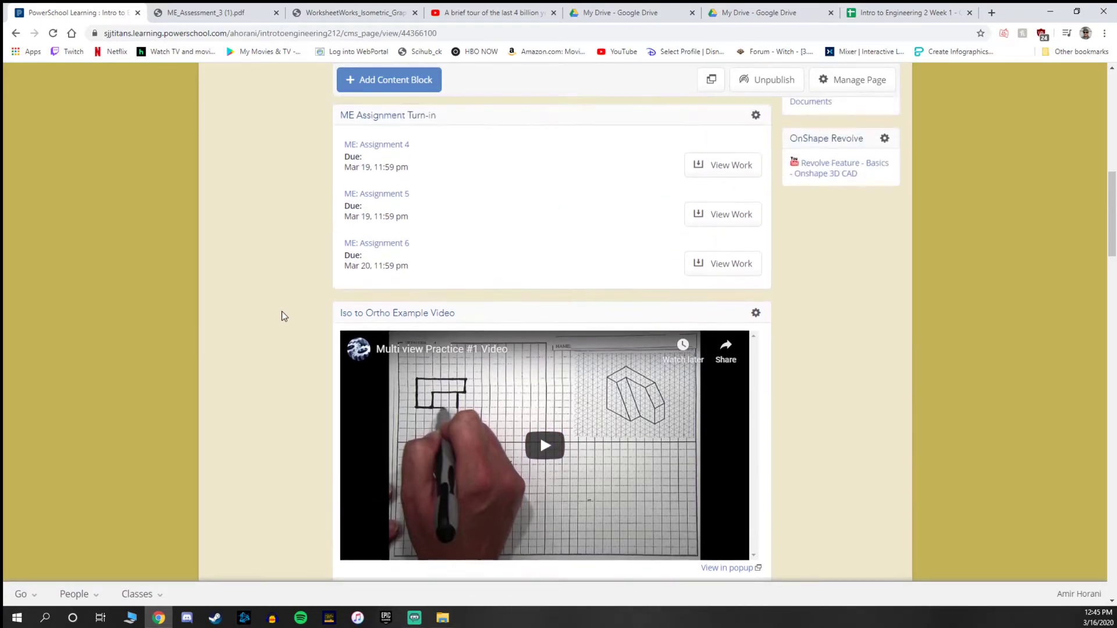
left_click(368, 80)
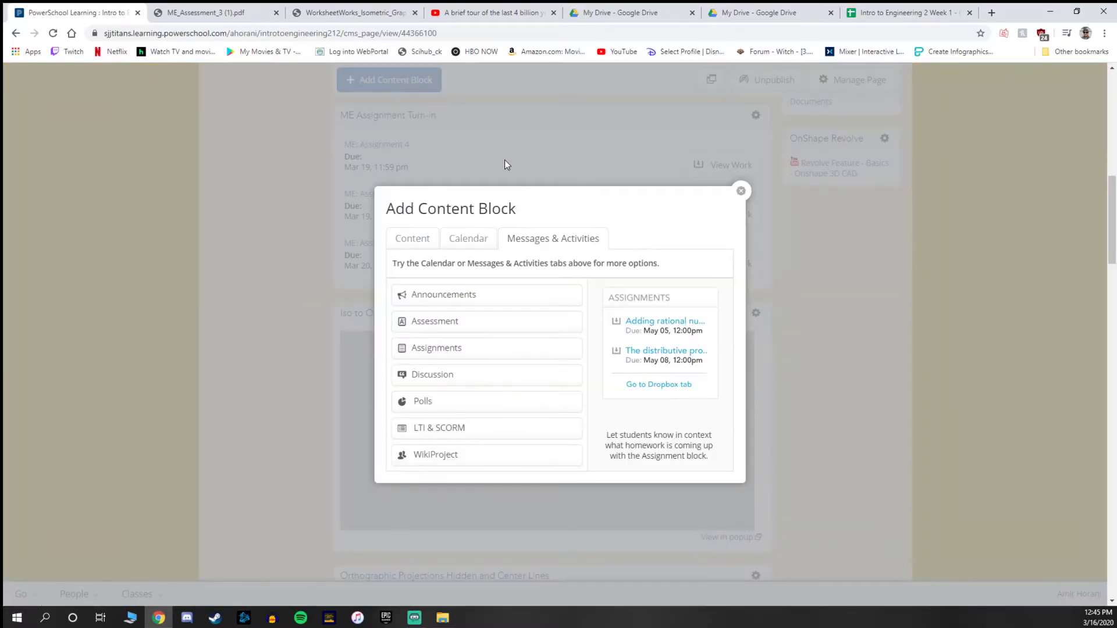
left_click(412, 239)
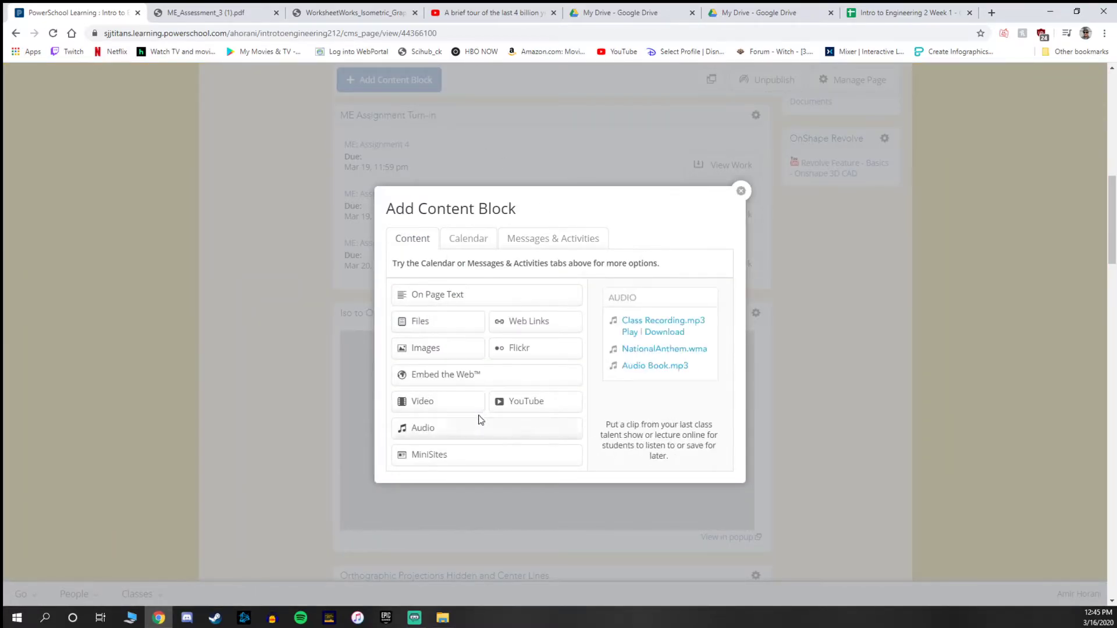
left_click(531, 412)
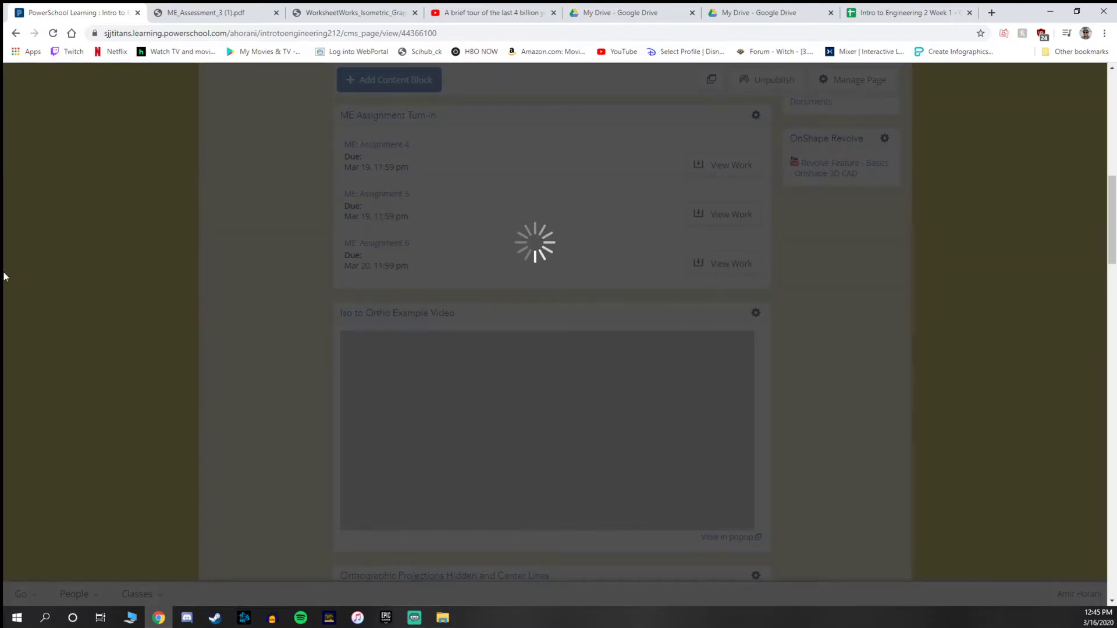
Copy the TED talk's YouTube URL and return to the PowerSchool Learning video dialog.
left_click(481, 12)
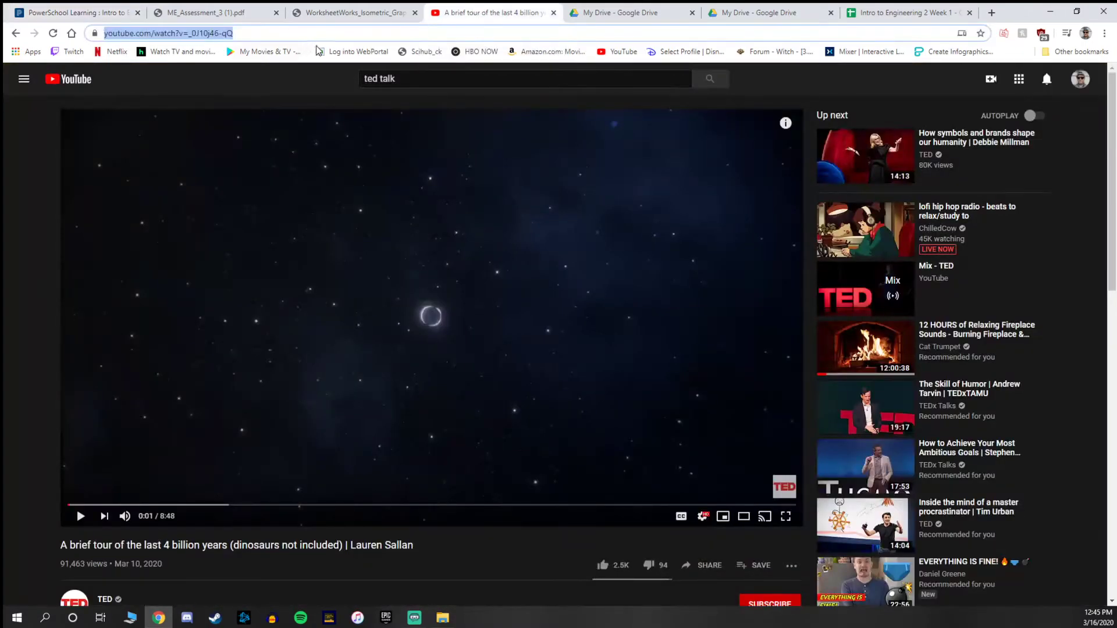
left_click(201, 33)
double_click(200, 33)
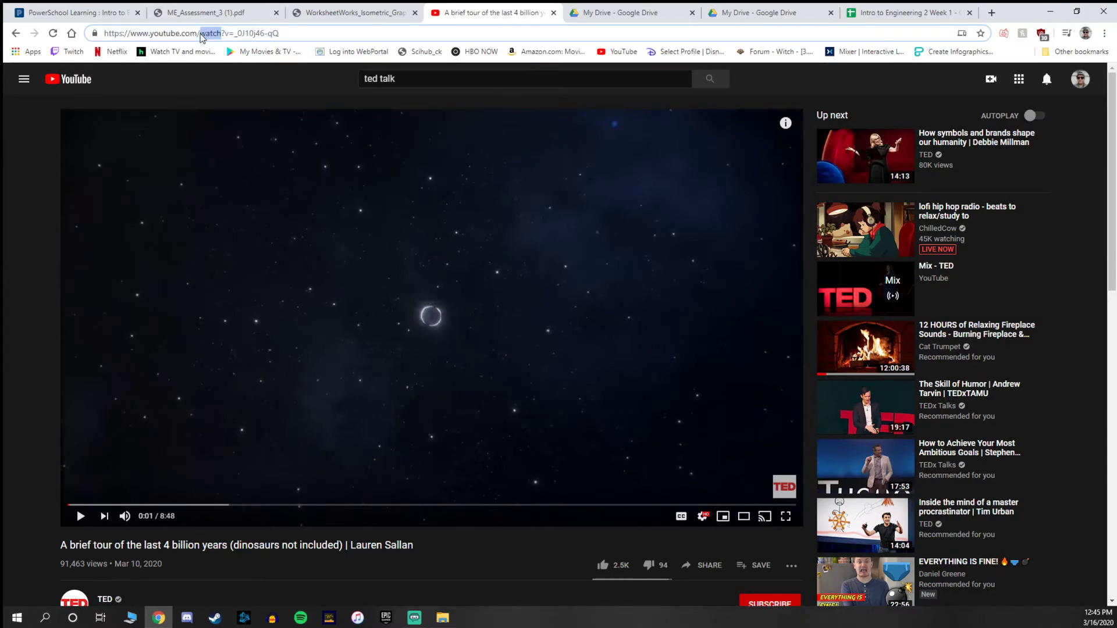
triple_click(200, 34)
key("ctrl+c")
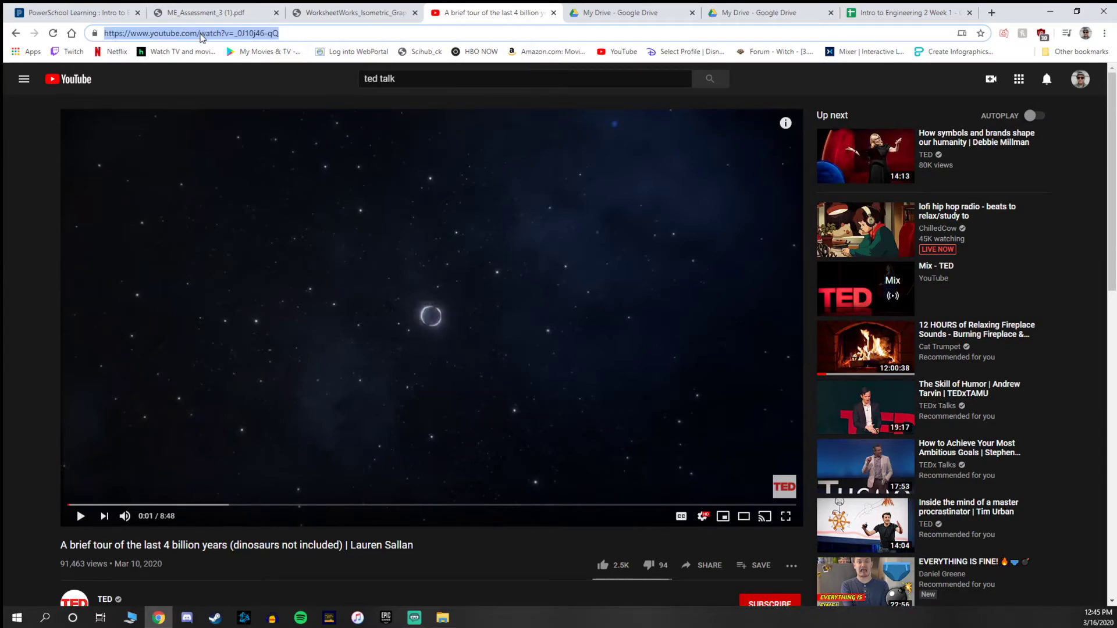
left_click(52, 12)
key("ctrl+v")
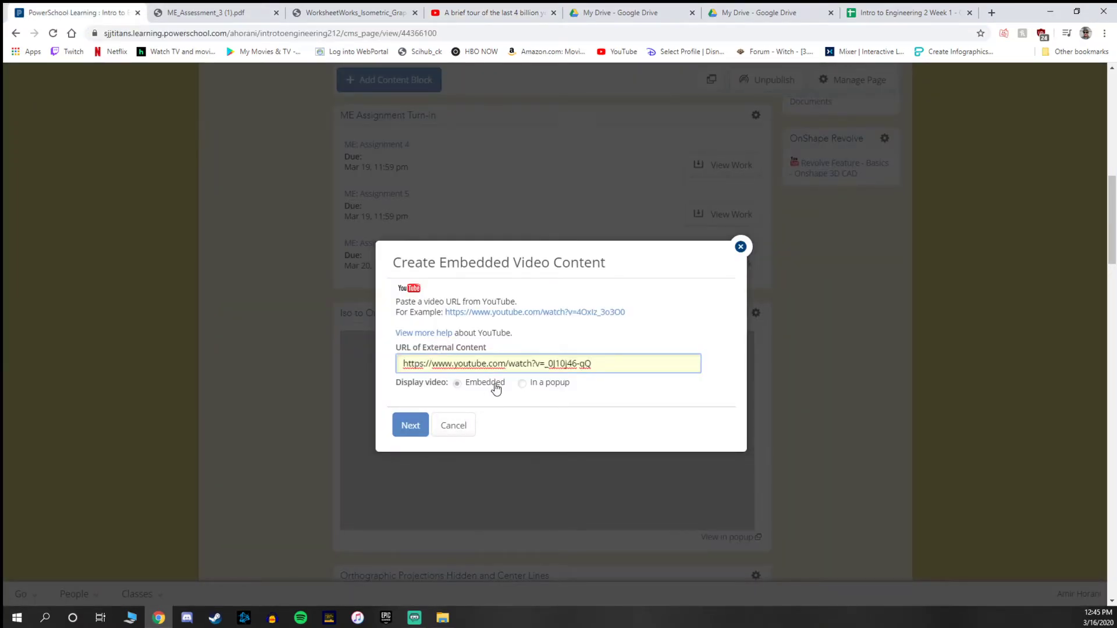
left_click(410, 427)
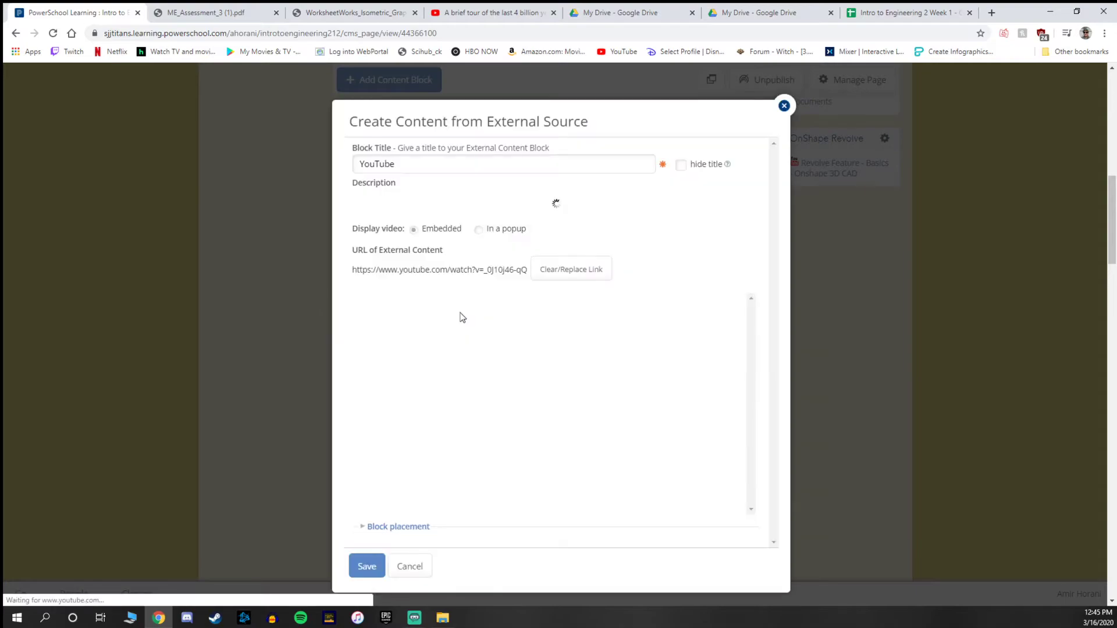
left_click(424, 165)
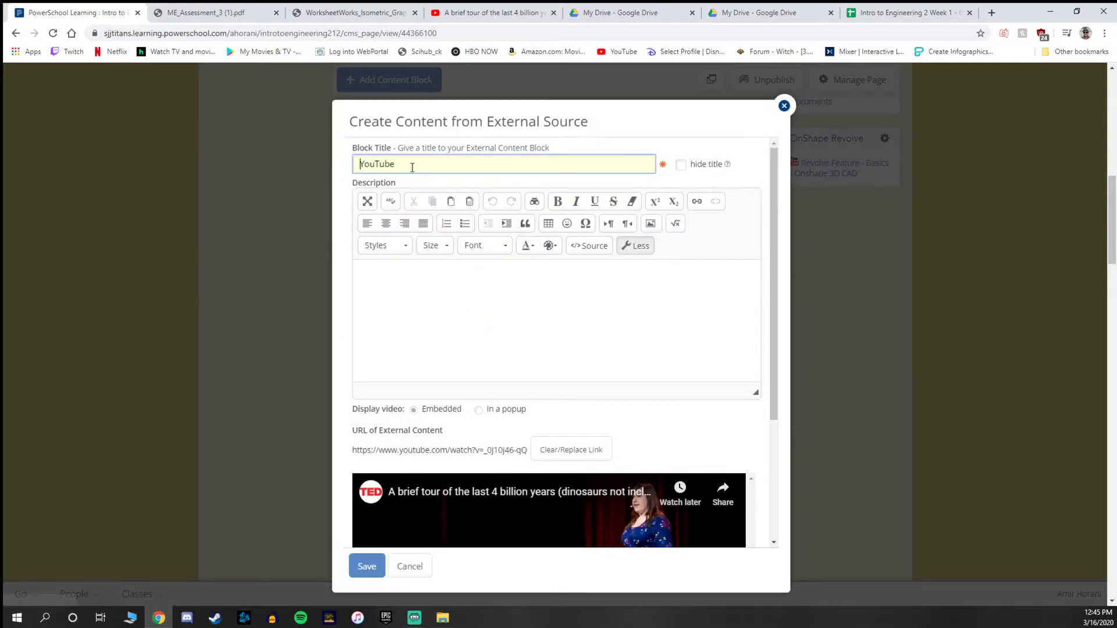
double_click(384, 165)
type("Teds")
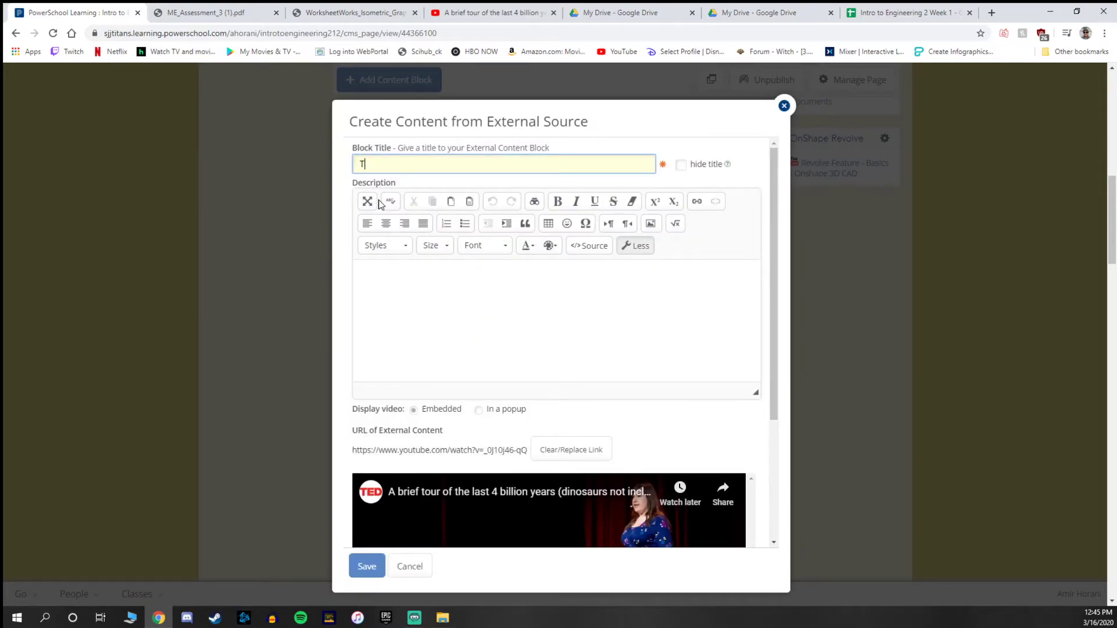
key("BackSpace")
key("BackSpace")
type("Talk")
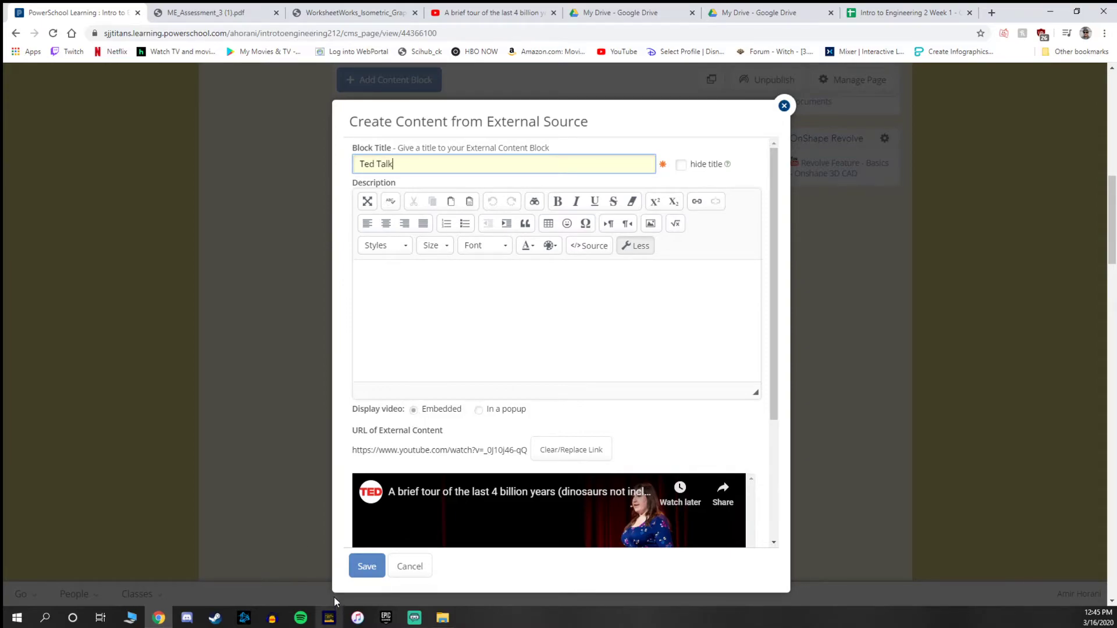
left_click(365, 566)
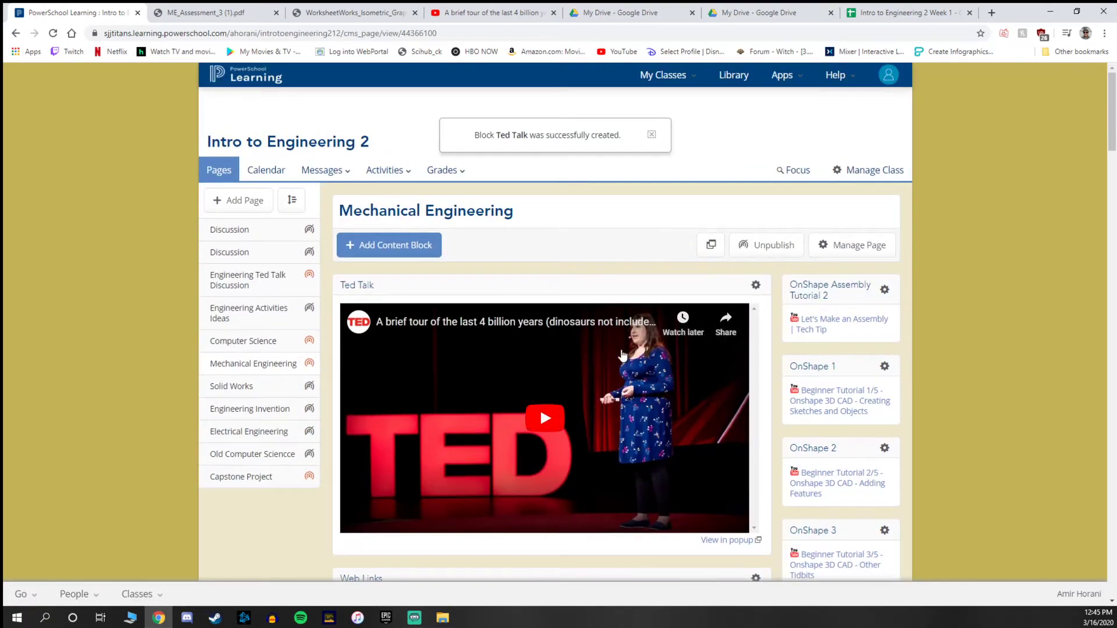
Delete the Ted Talk block and check the page now starts with Web Links.
scroll(692, 314, "down", 3)
scroll(652, 356, "up", 1)
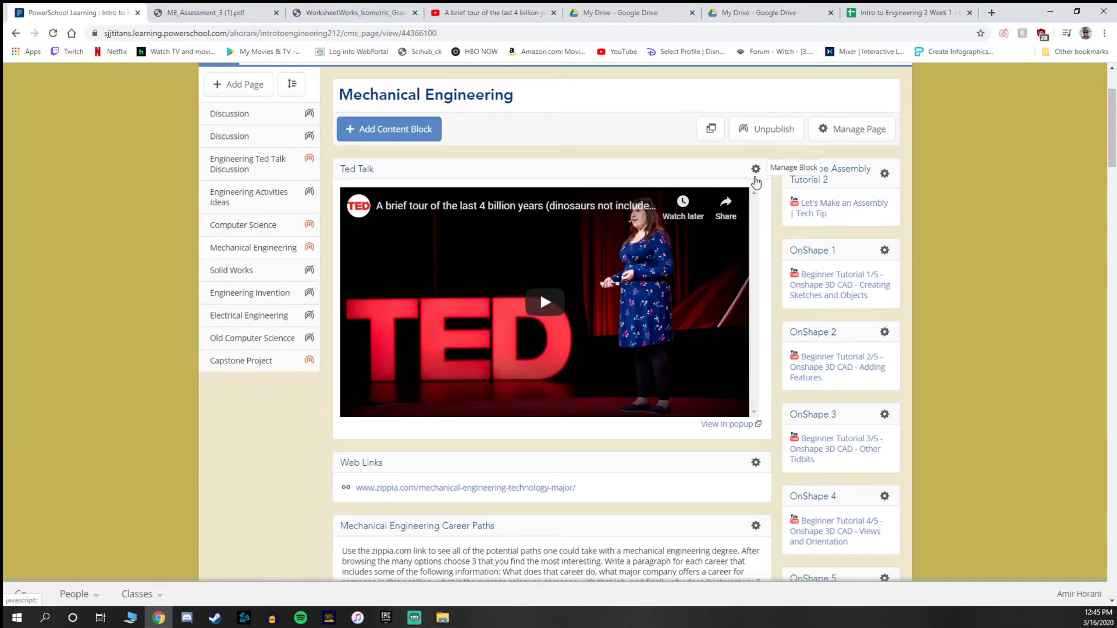
left_click(756, 170)
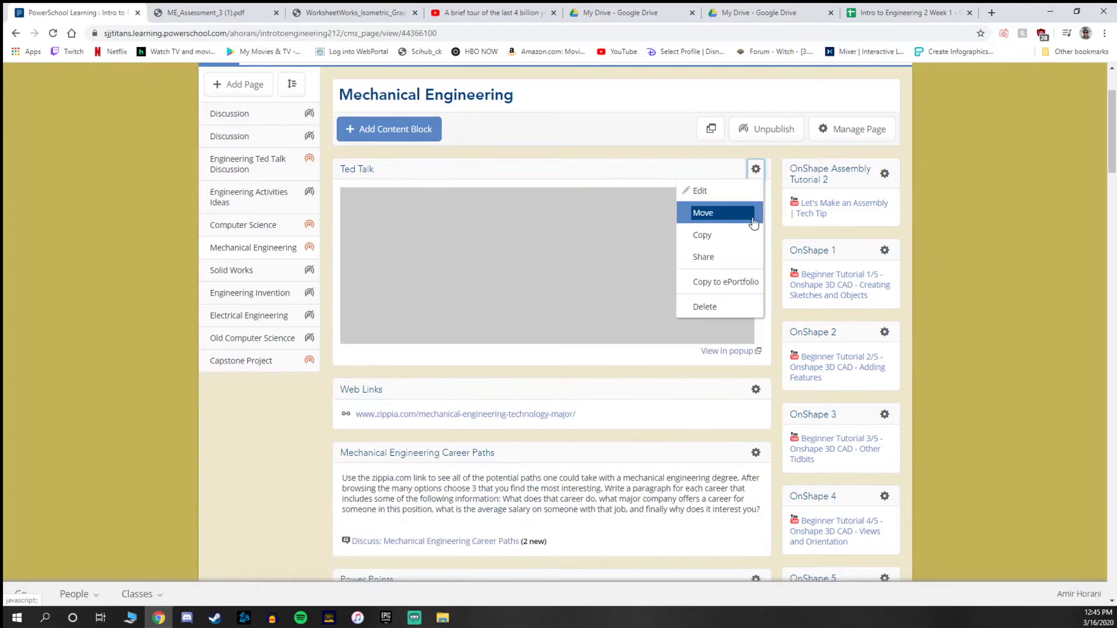
left_click(706, 308)
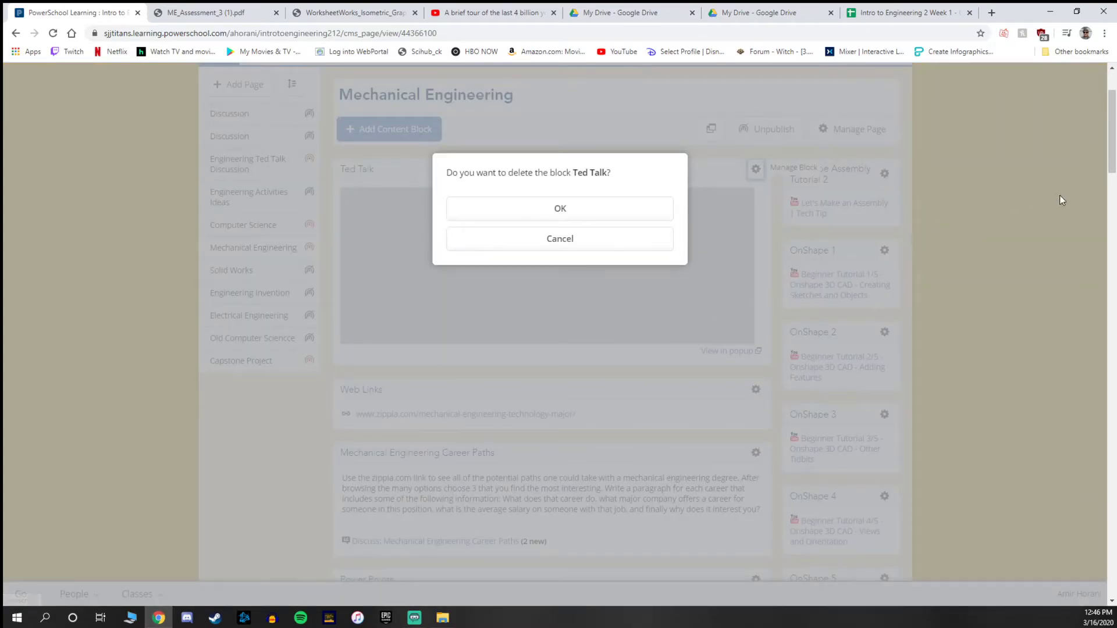
left_click(609, 217)
scroll(540, 292, "down", 15)
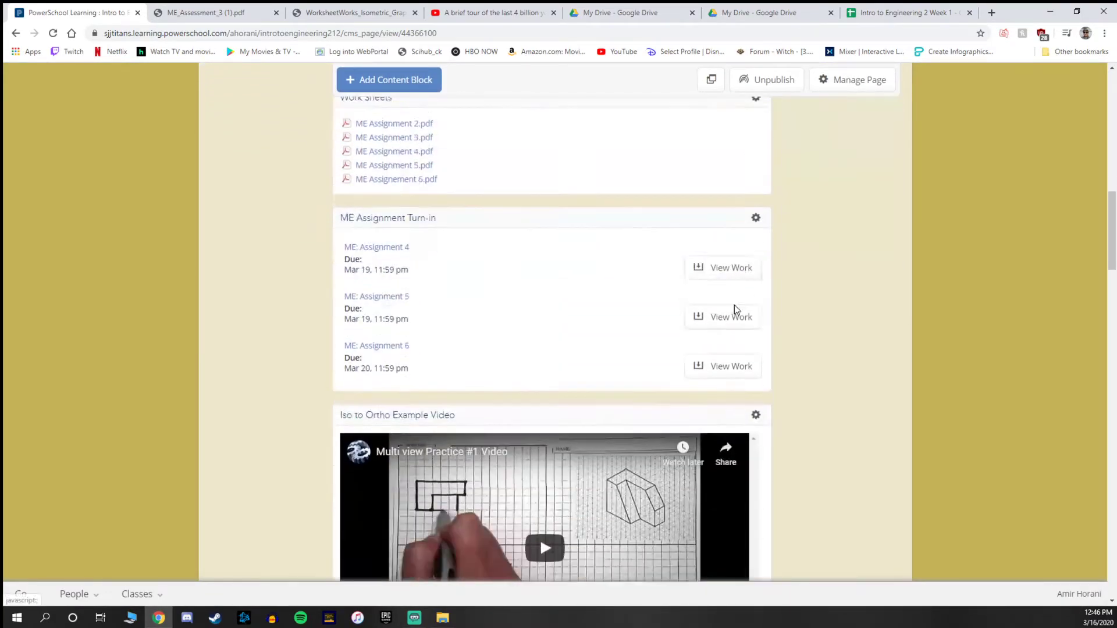
scroll(736, 310, "down", 15)
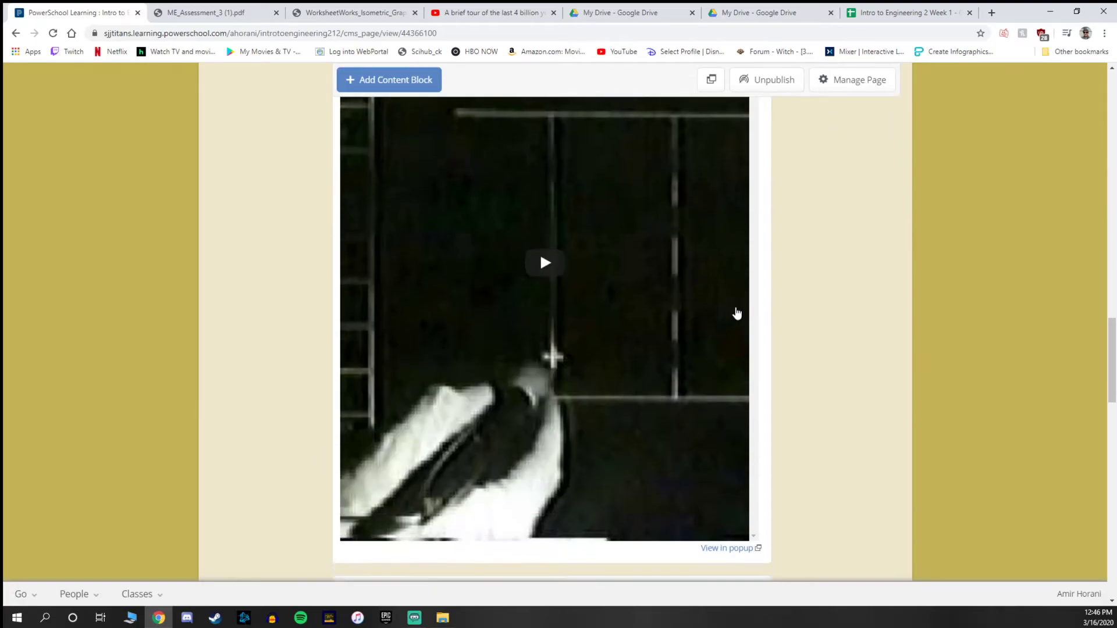
scroll(737, 313, "down", 7)
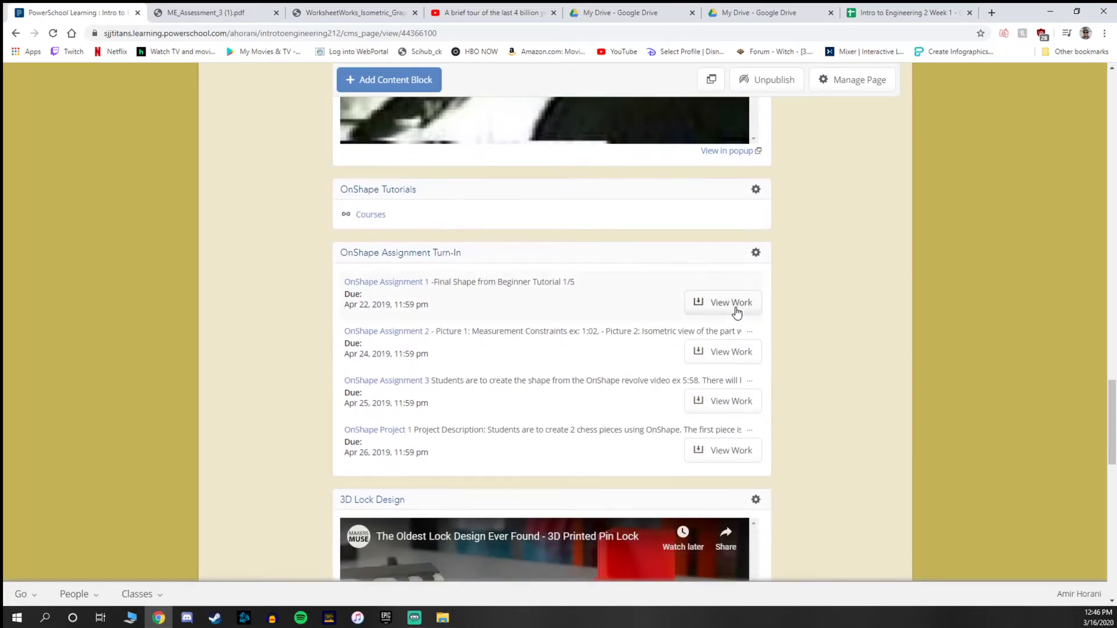
scroll(613, 302, "down", 9)
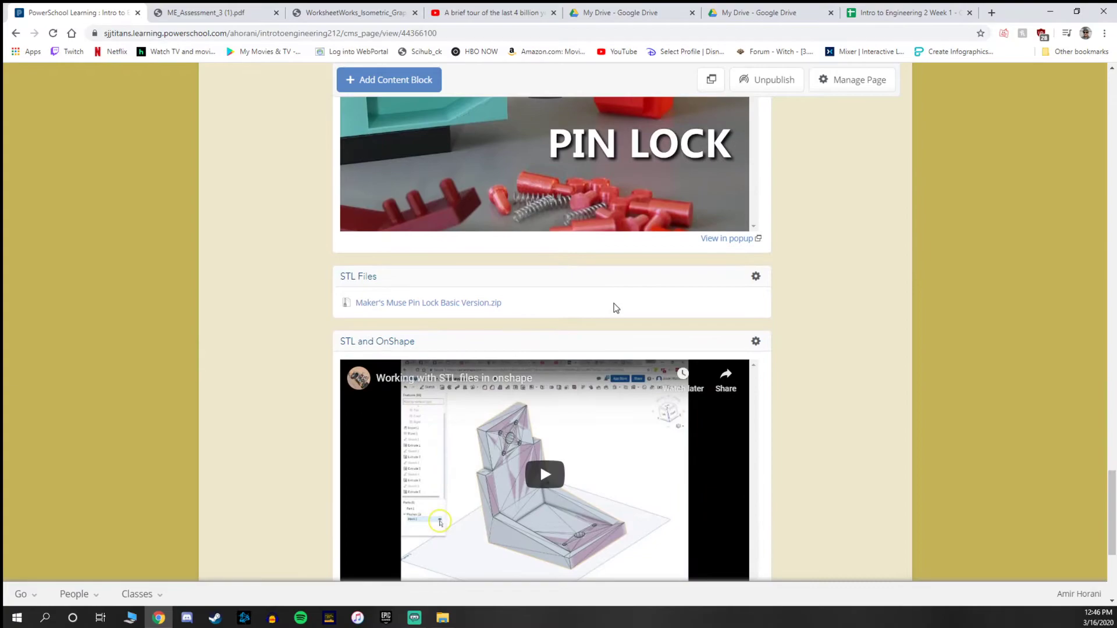
scroll(613, 306, "up", 20)
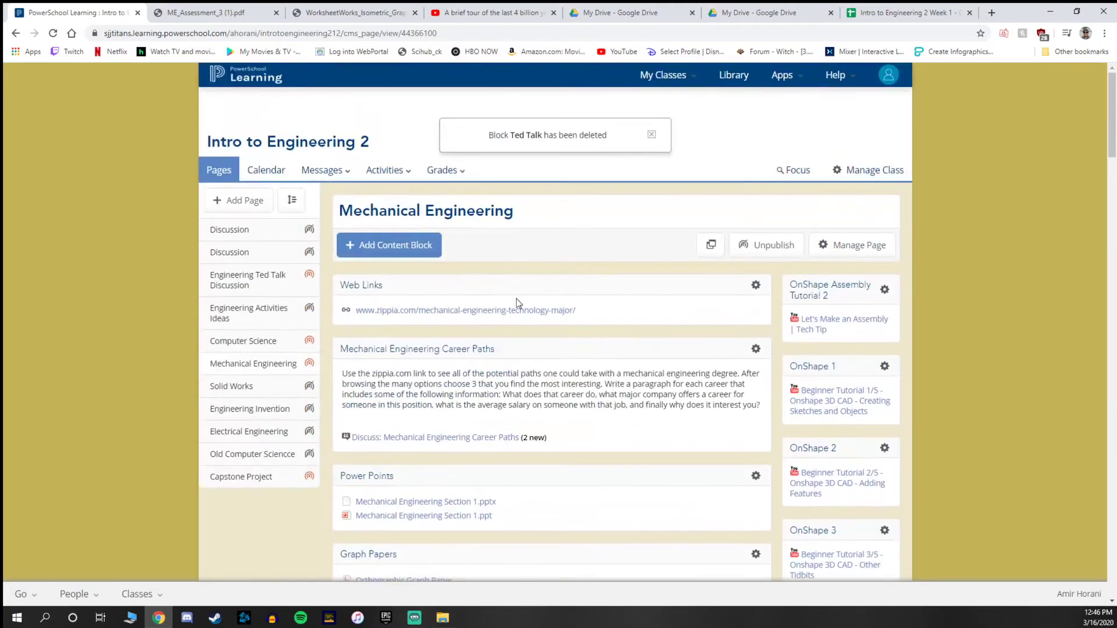
Go to the Engineering Ted Talk Discussion page, review it, and begin adding a content block.
left_click(260, 285)
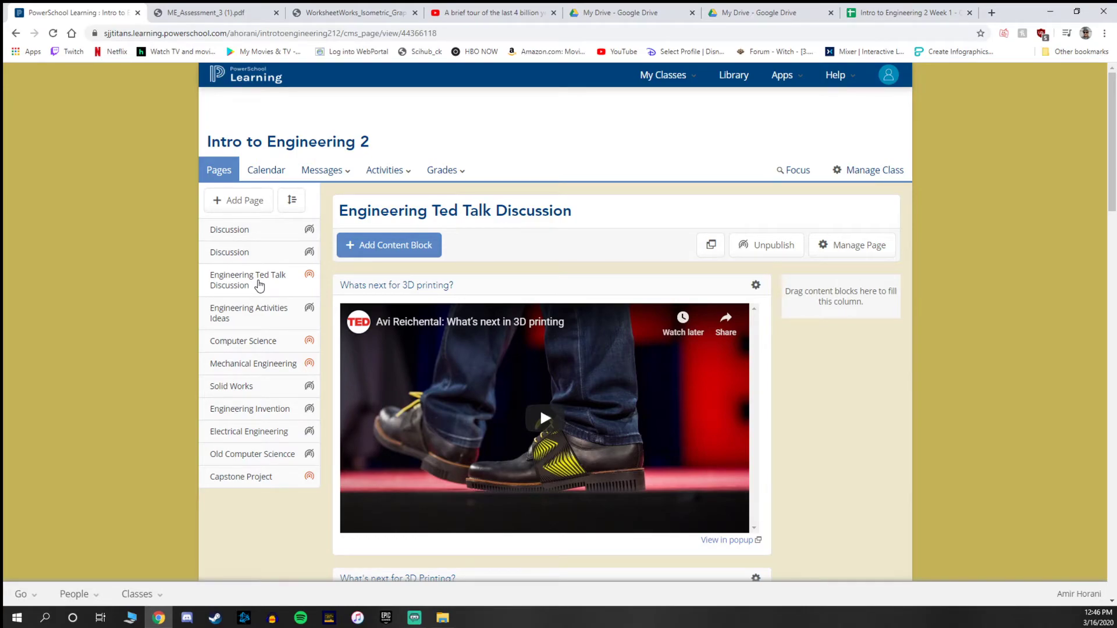
scroll(773, 290, "down", 3)
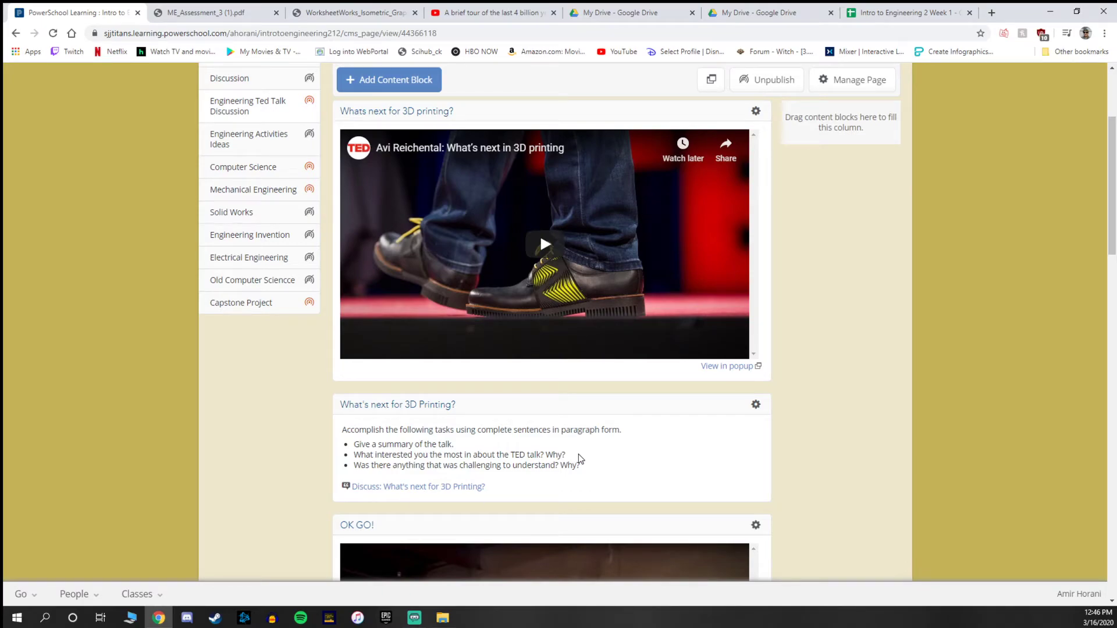
scroll(600, 407, "up", 3)
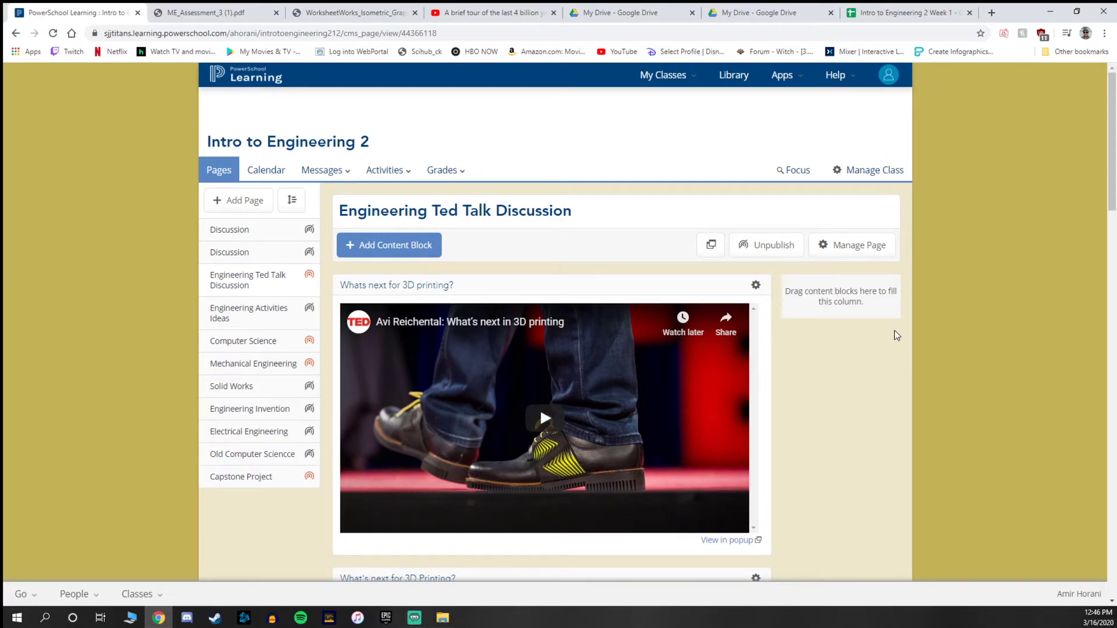
left_click(383, 247)
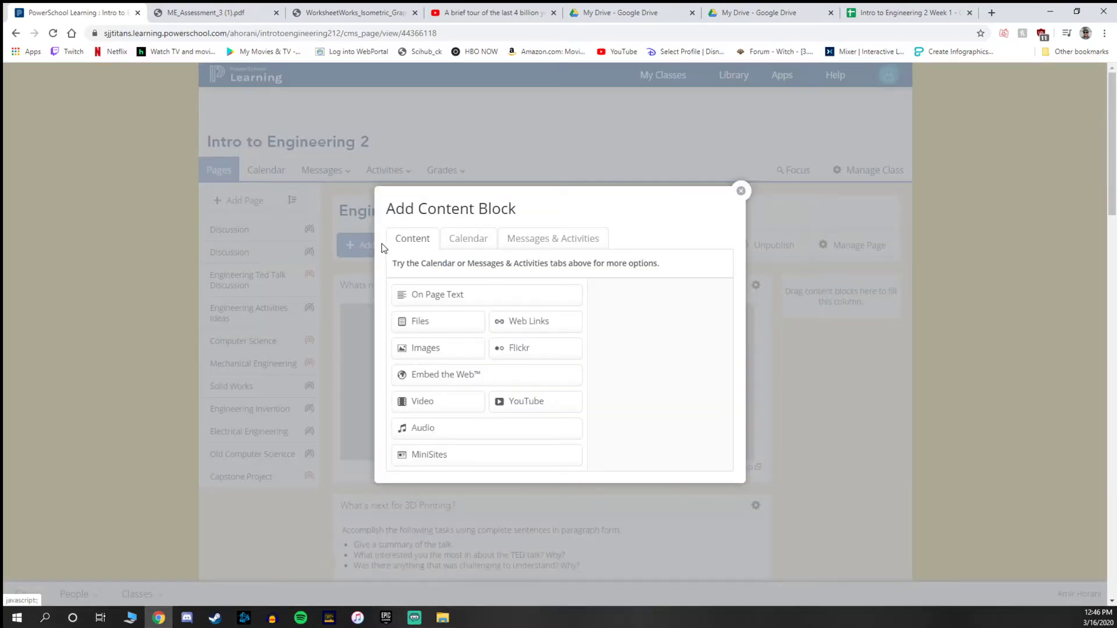
Choose a Discussion block under Messages & Activities, title it 'Example', and continue to the next step.
left_click(569, 240)
left_click(467, 381)
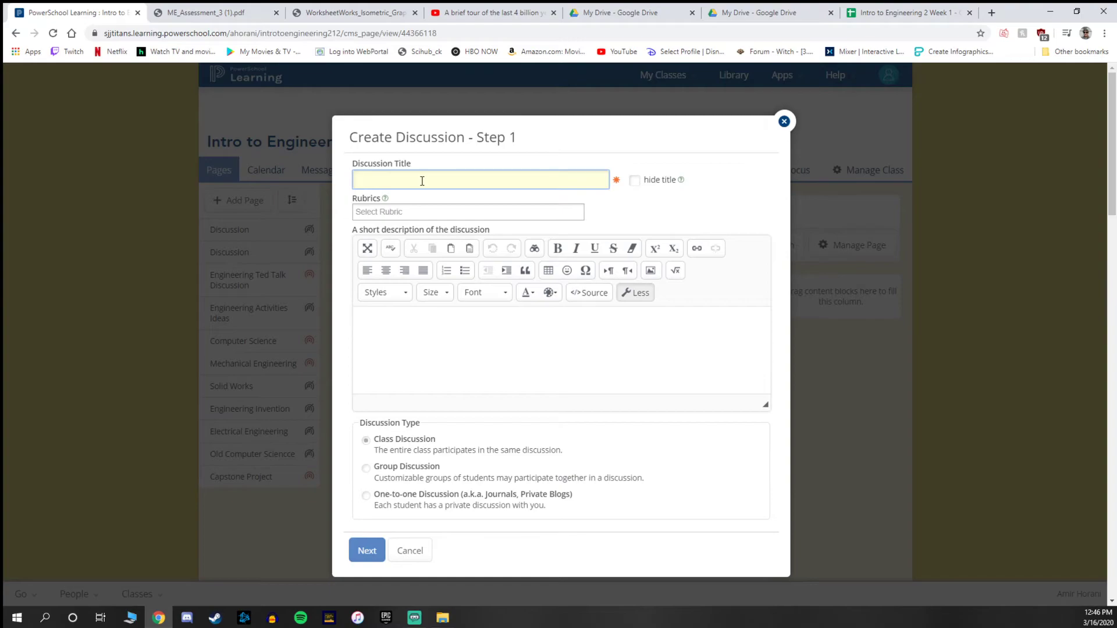
type("Example")
left_click(482, 337)
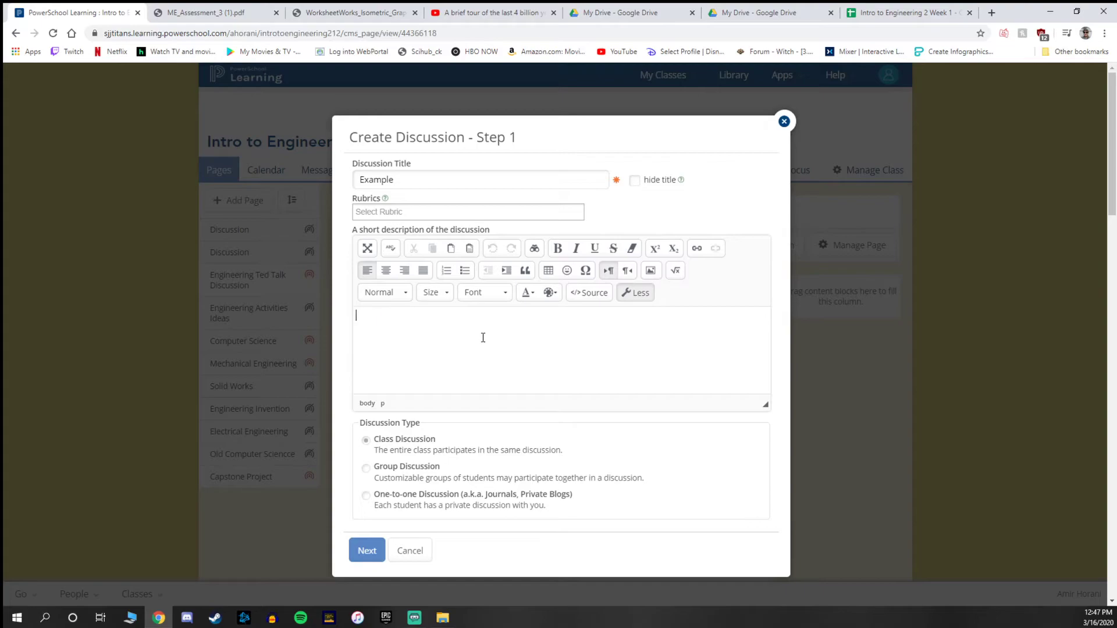
scroll(463, 401, "down", 2)
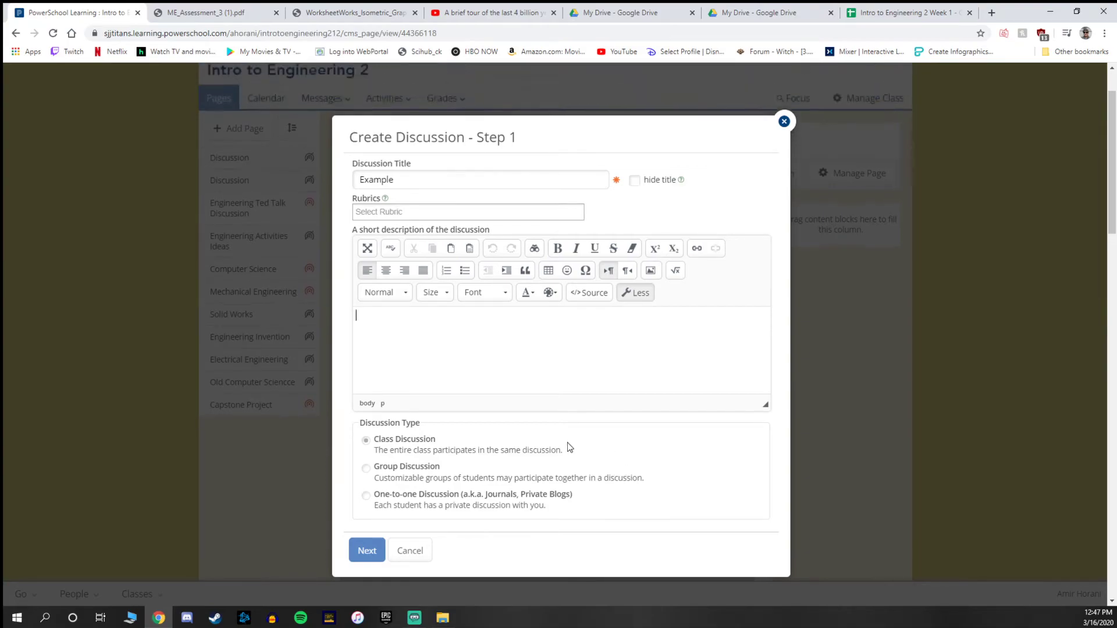
left_click(367, 550)
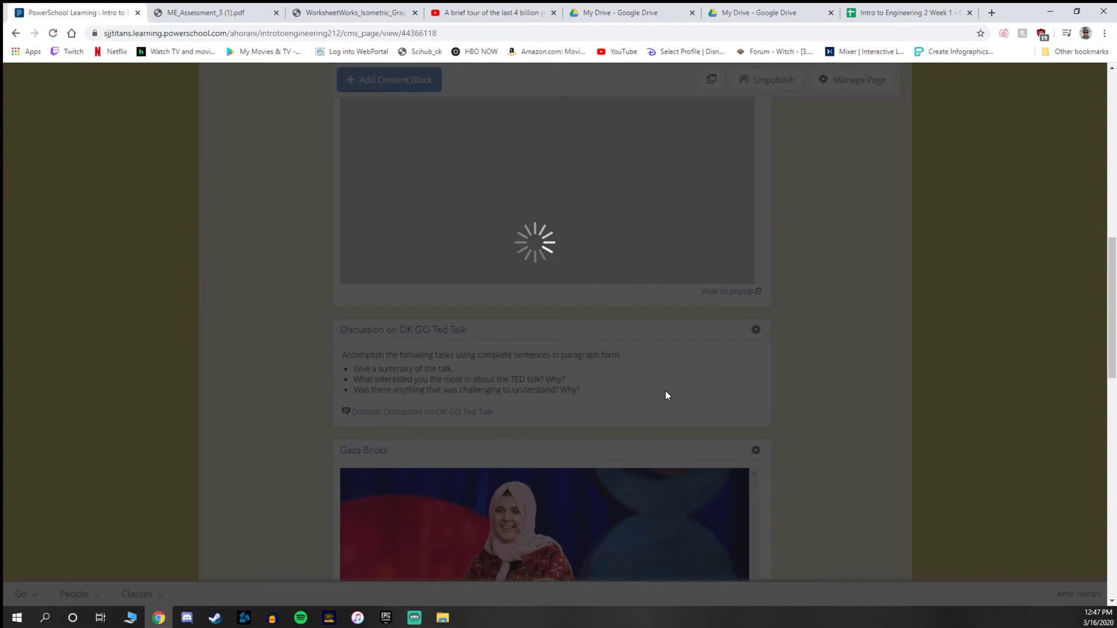
Uncheck Also save in PowerTeacher and save the Example discussion.
scroll(650, 397, "up", 4)
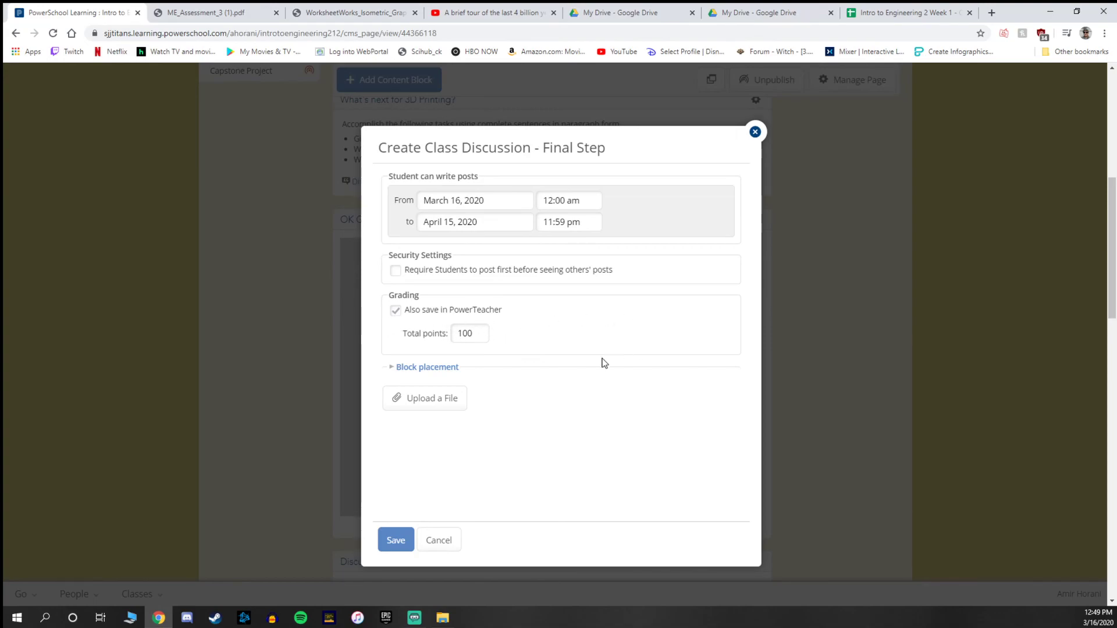
left_click(396, 310)
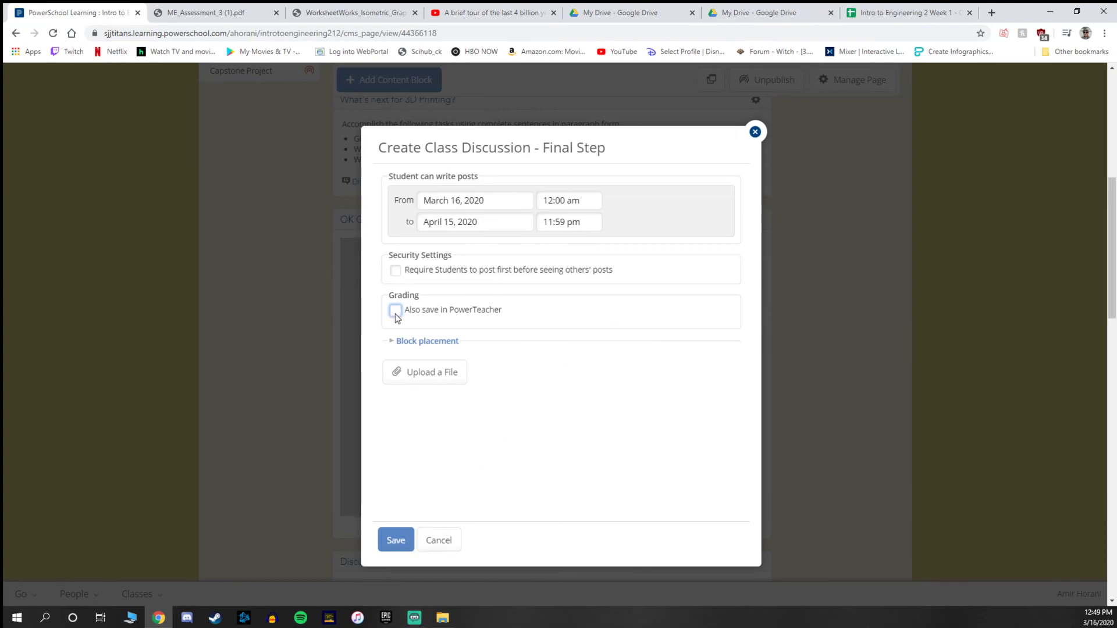
left_click(396, 545)
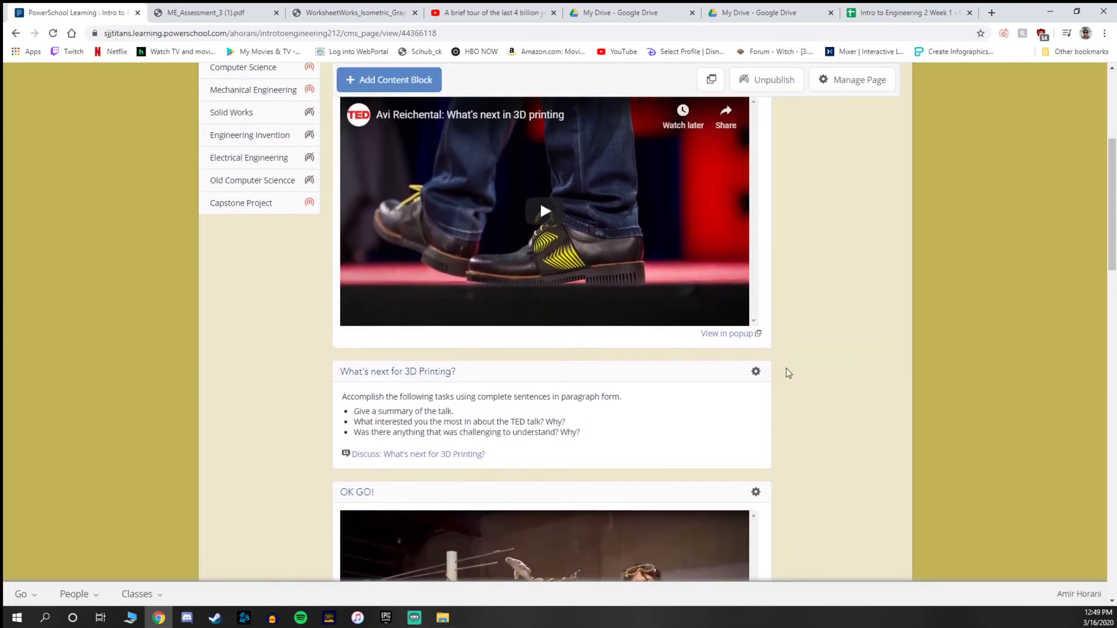
Move the Example block below the video, then delete it from its gear menu.
scroll(539, 396, "up", 5)
left_click_drag(472, 283, 486, 512)
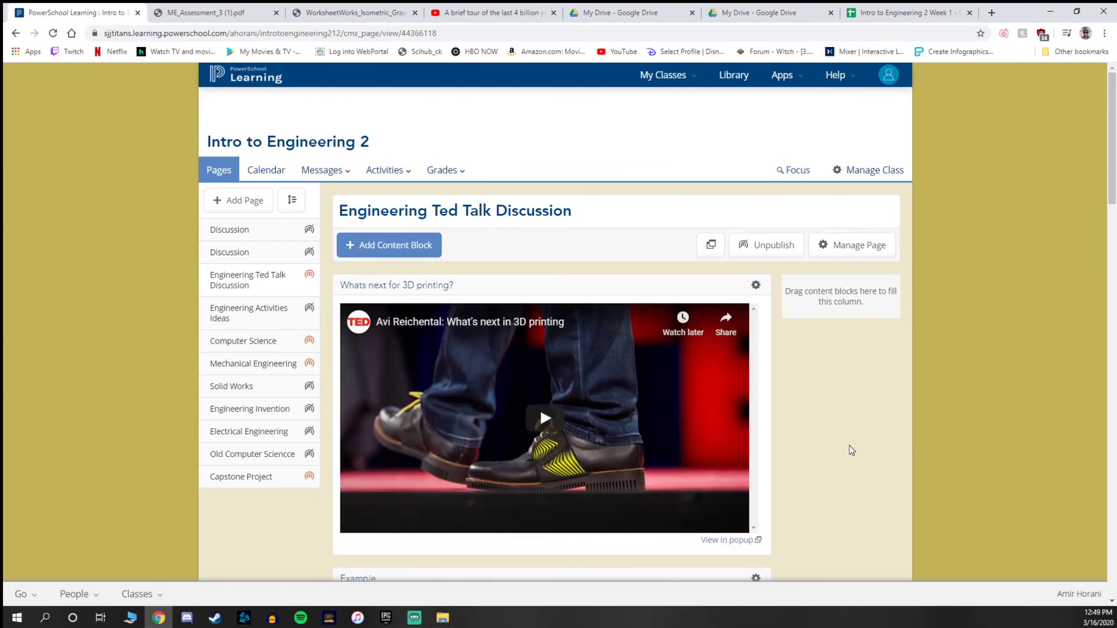
scroll(851, 449, "down", 3)
left_click(758, 408)
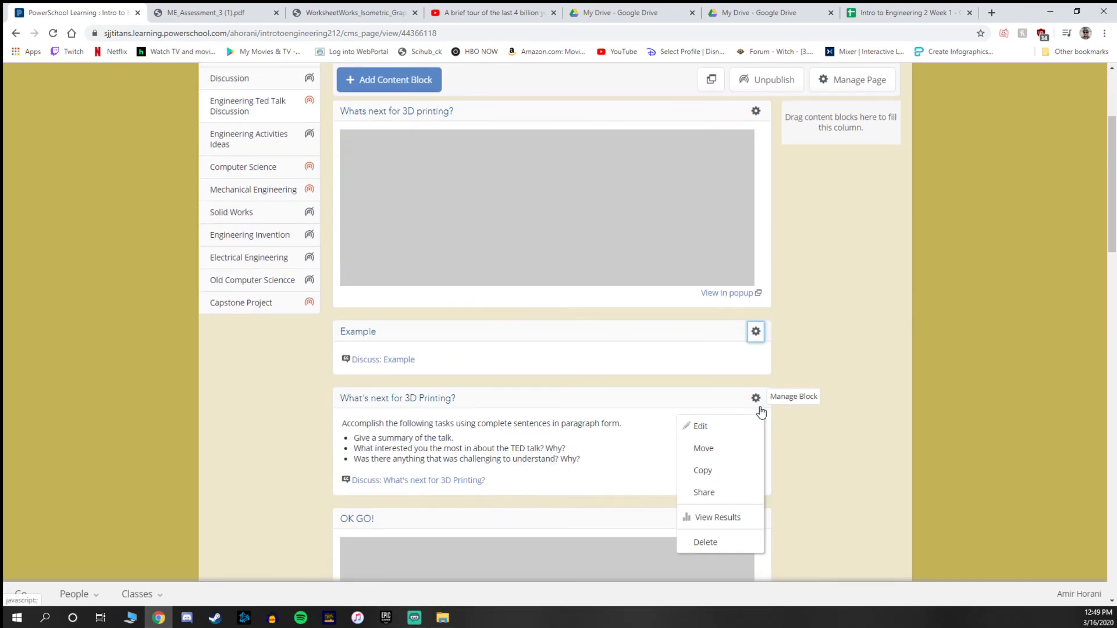
left_click(711, 544)
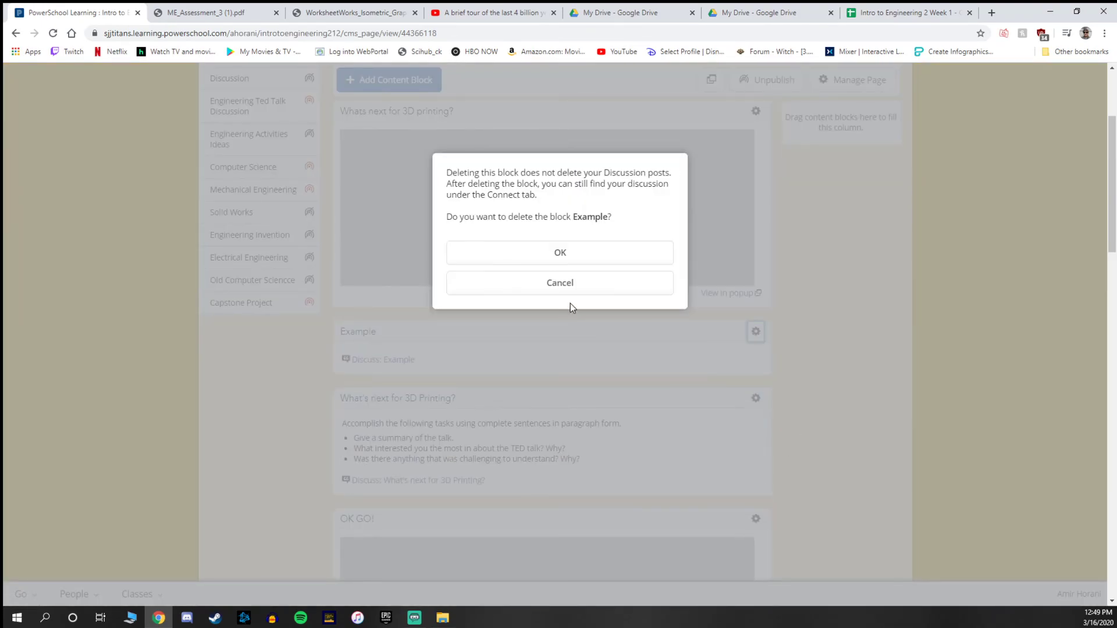
left_click(561, 251)
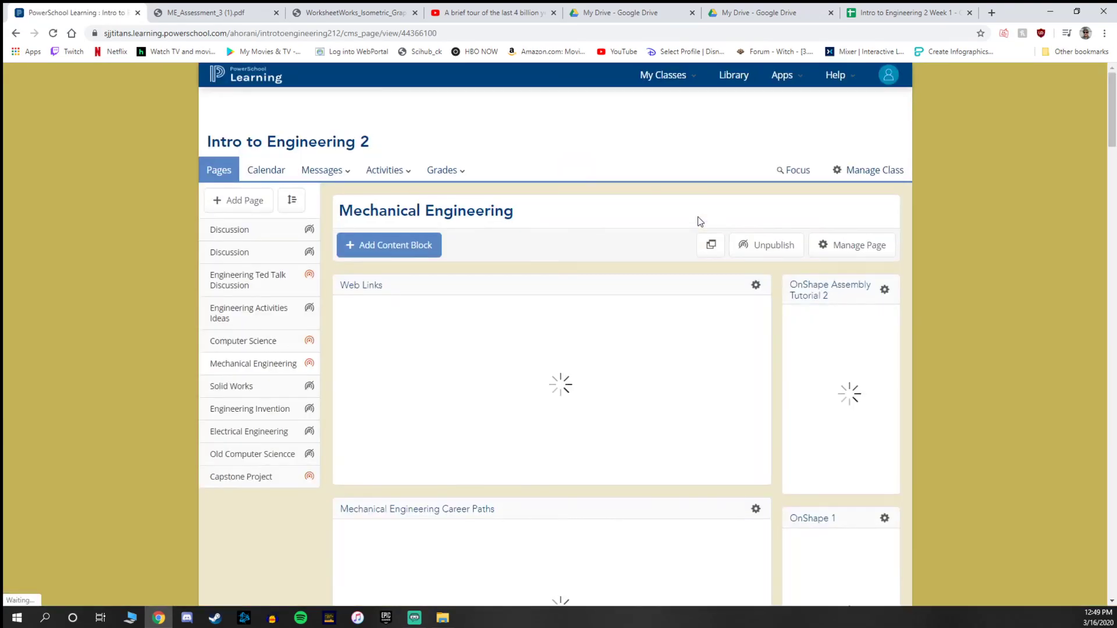
scroll(719, 260, "down", 3)
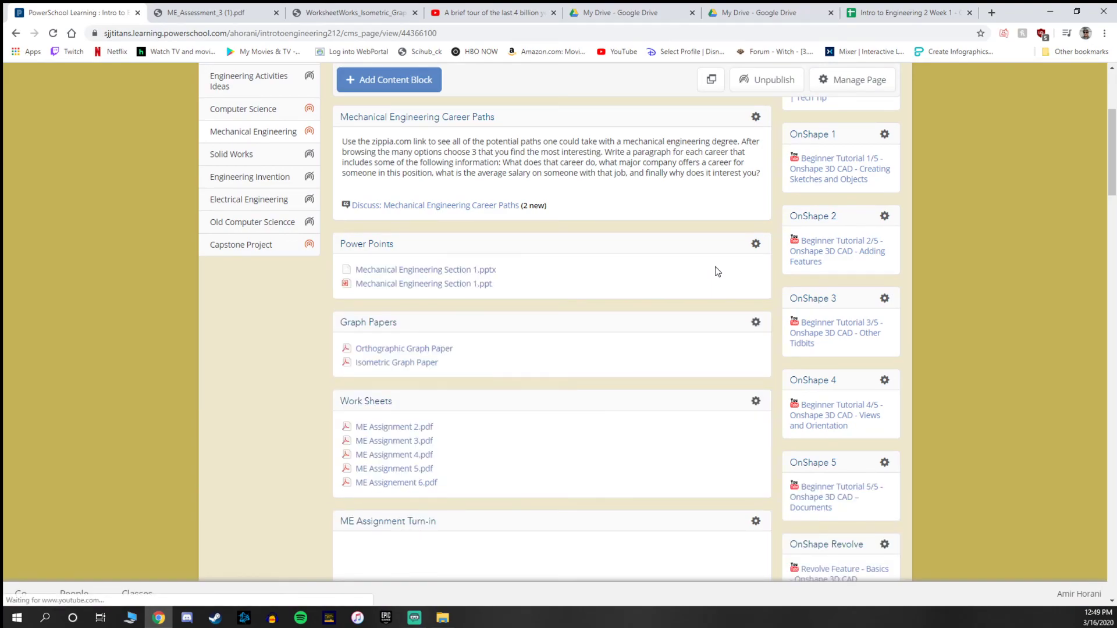
scroll(717, 272, "down", 8)
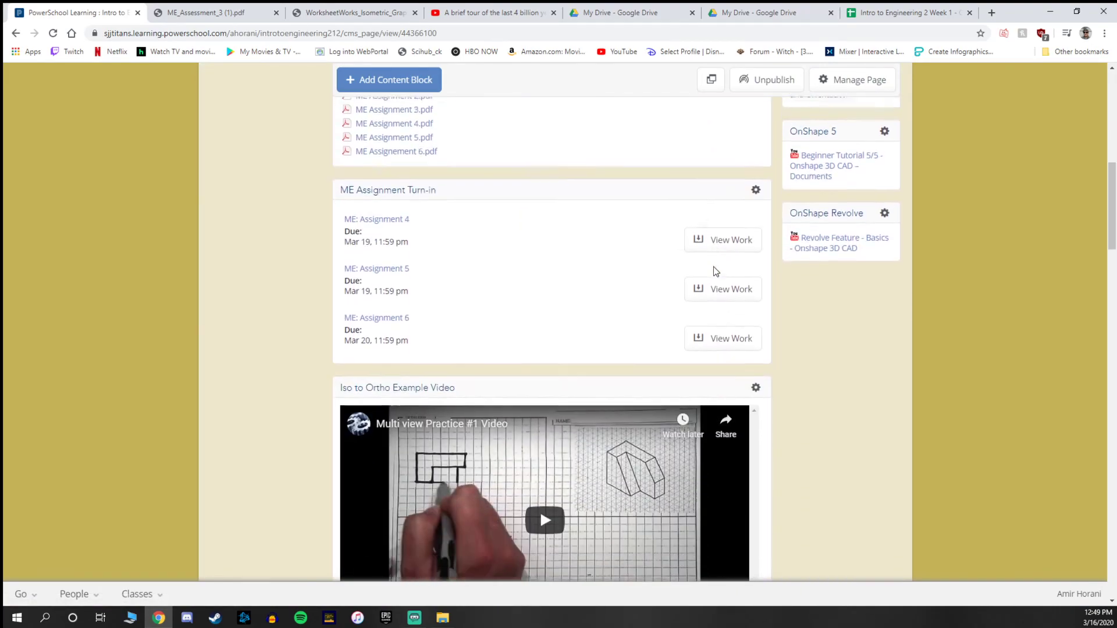
scroll(714, 271, "up", 10)
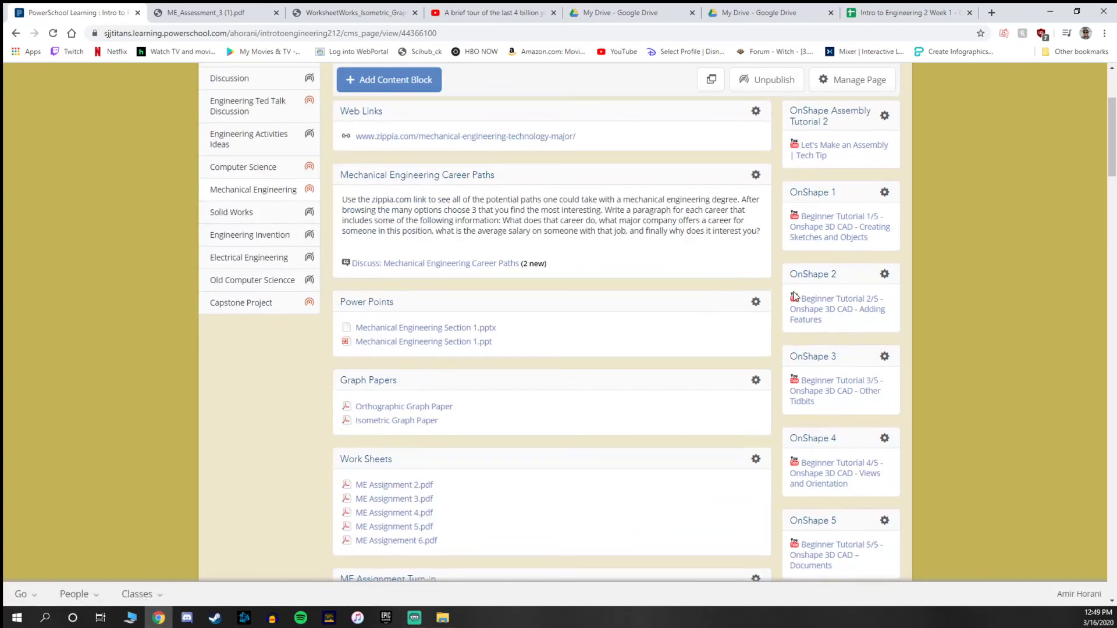